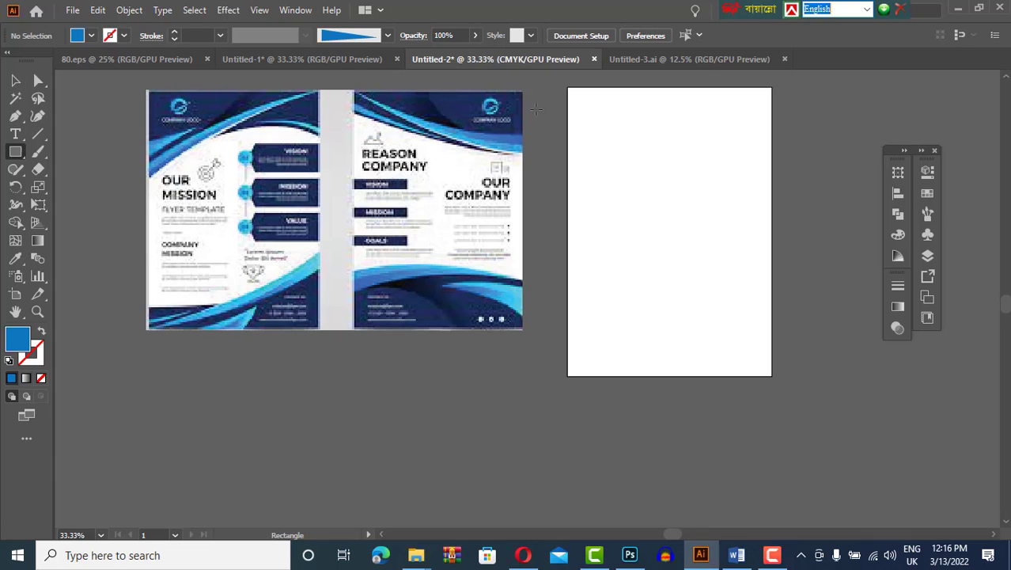
- Cut a curved header band by removing a wide ellipse from a top rectangle with Shape Builder
left_click_drag(568, 88, 773, 150)
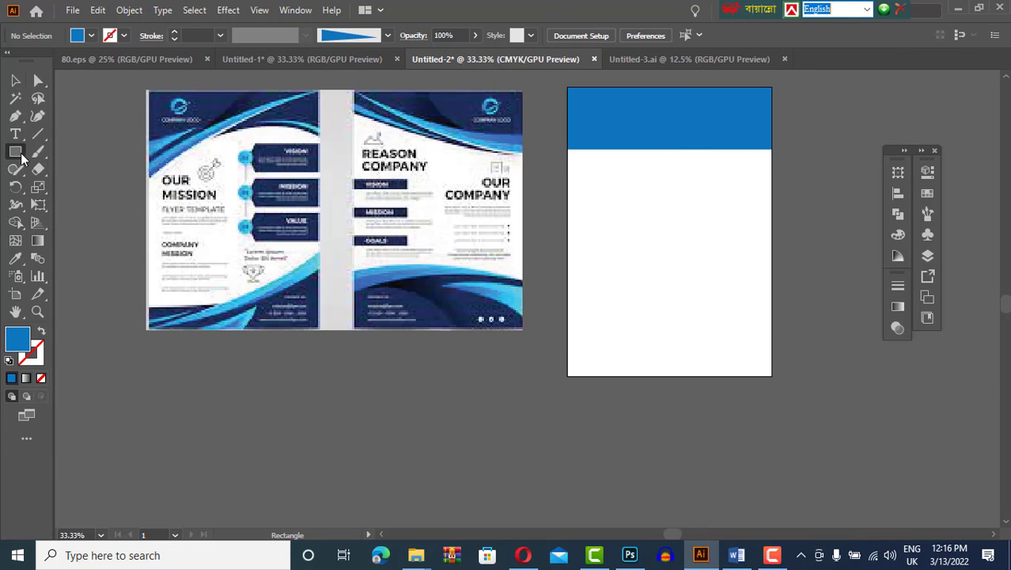
left_click_drag(743, 398, 745, 366)
key("v")
left_click_drag(782, 248, 842, 252)
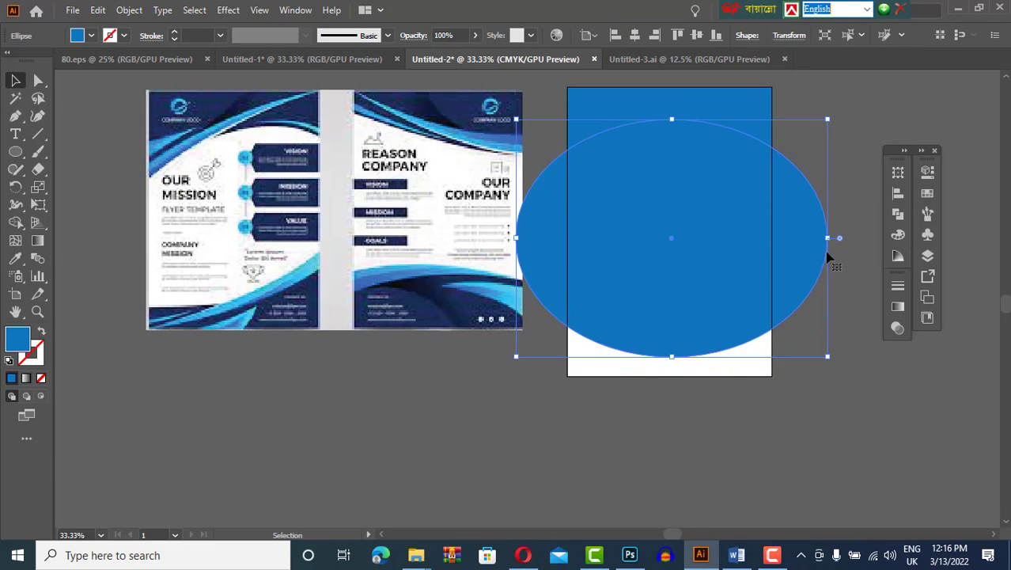
left_click(16, 223)
left_click_drag(733, 178, 706, 141)
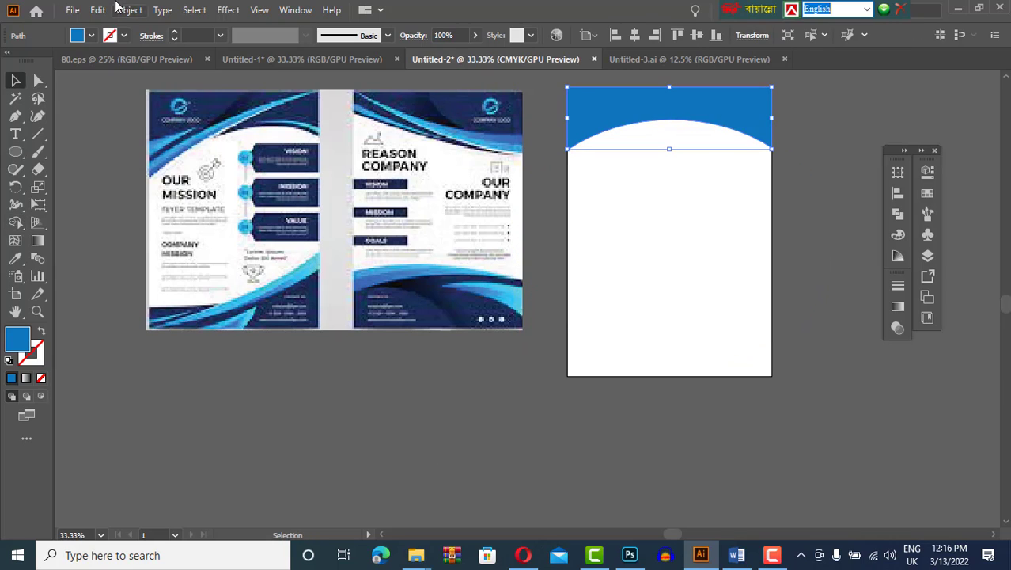
- Fill the curved header band dark grey
left_click(91, 35)
left_click(38, 124)
left_click(692, 305)
key("b")
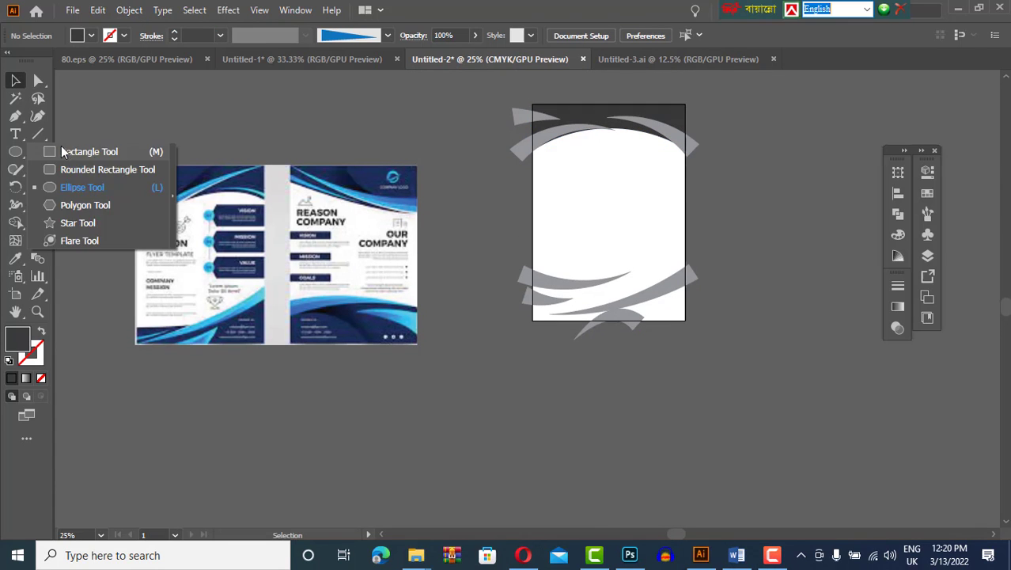
- Draw a rectangle covering the whole flyer page as a trimming boundary
left_click(61, 151)
left_click_drag(532, 103, 687, 361)
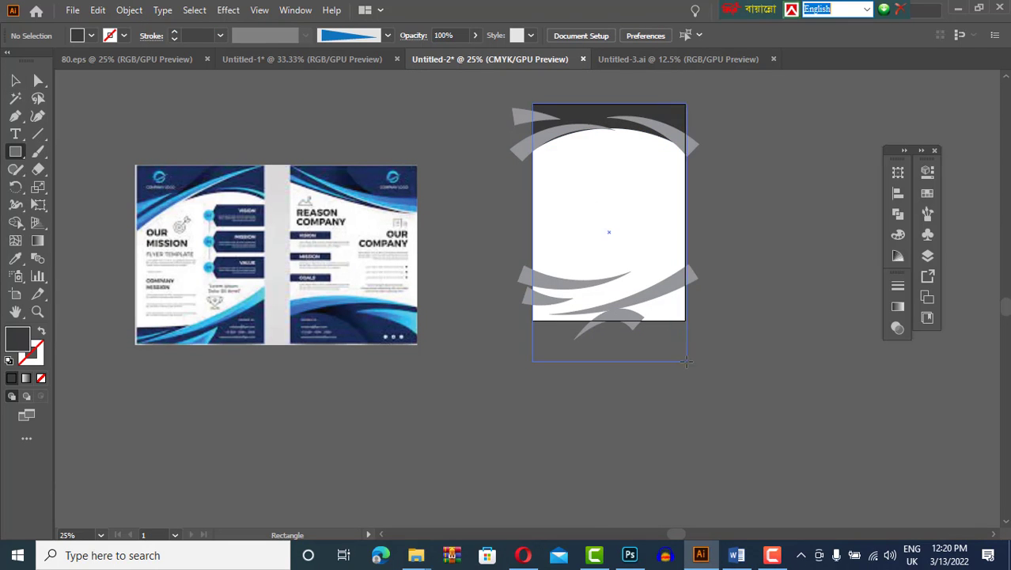
left_click_drag(685, 320, 685, 320)
key("v")
left_click_drag(609, 211, 438, 474)
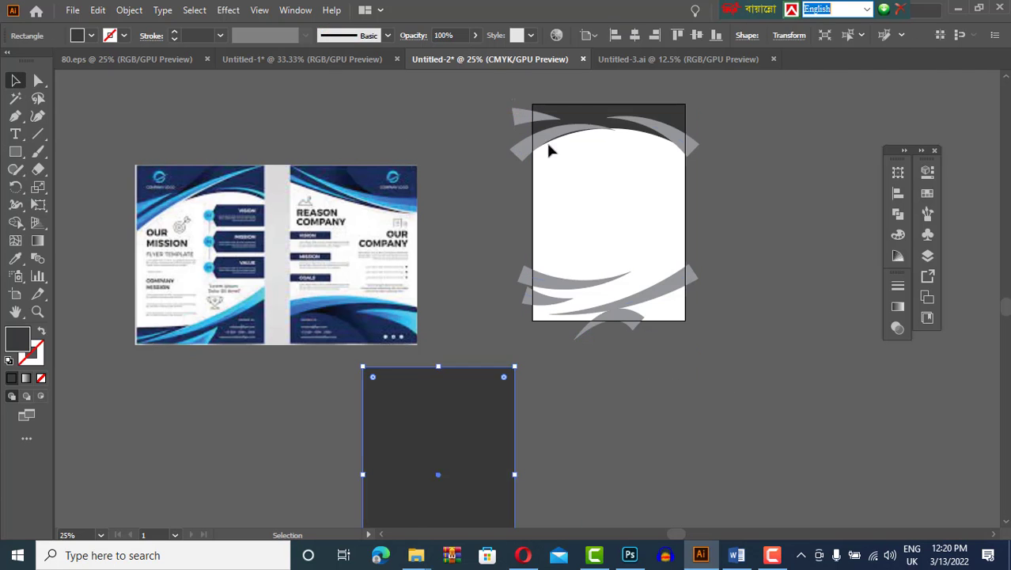
left_click(546, 140)
left_click(68, 15)
left_click(799, 226)
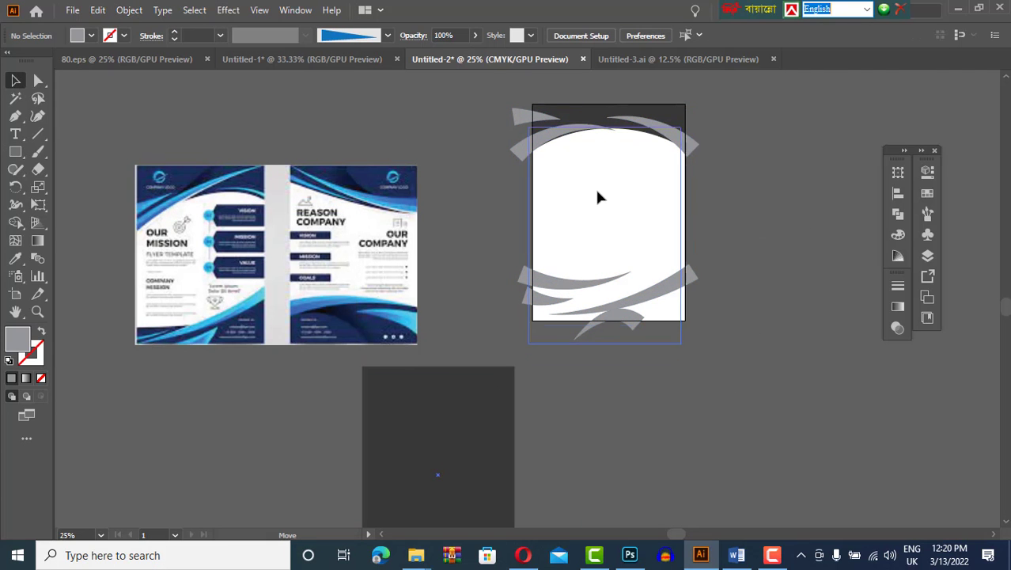
key("ctrl+z")
- Trim all wave shapes to the page rectangle, then move the rectangle aside
key("ctrl+1")
key("ctrl+minus")
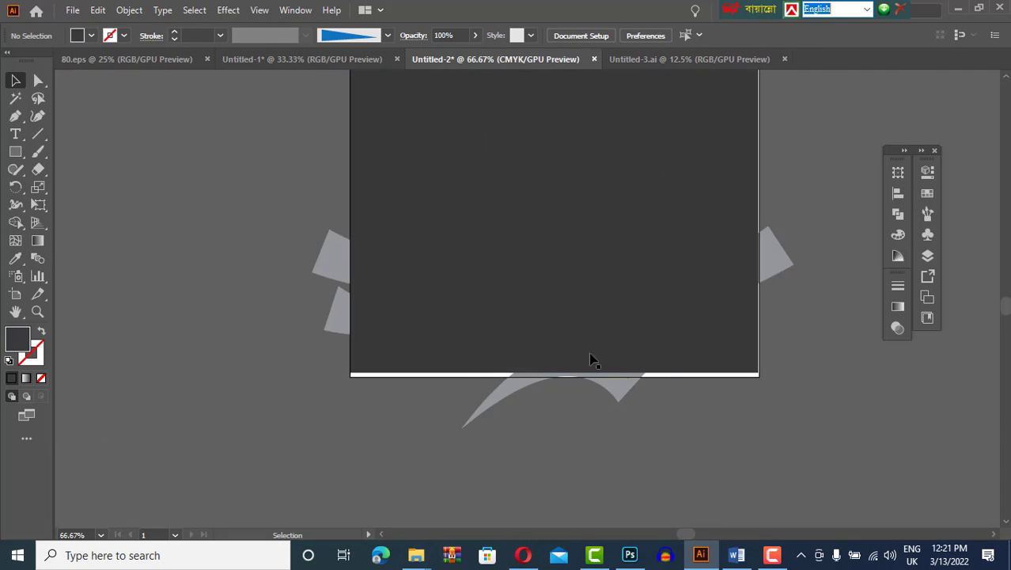
left_click(592, 360)
key("ctrl+1")
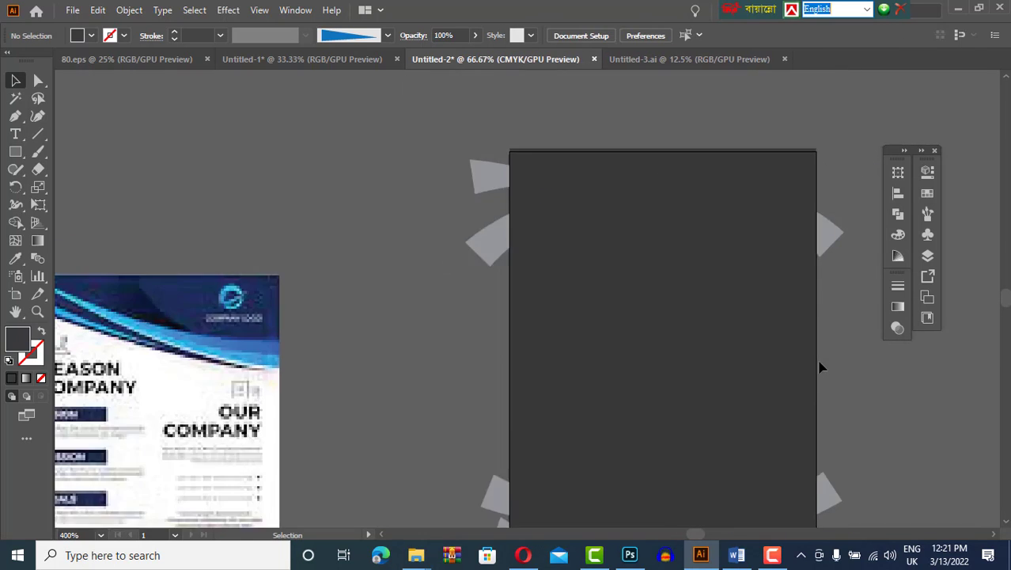
key("ctrl+minus")
key("ctrl+minus")
key("ctrl+minus")
left_click(581, 398)
key("ctrl+1")
key("ctrl+a")
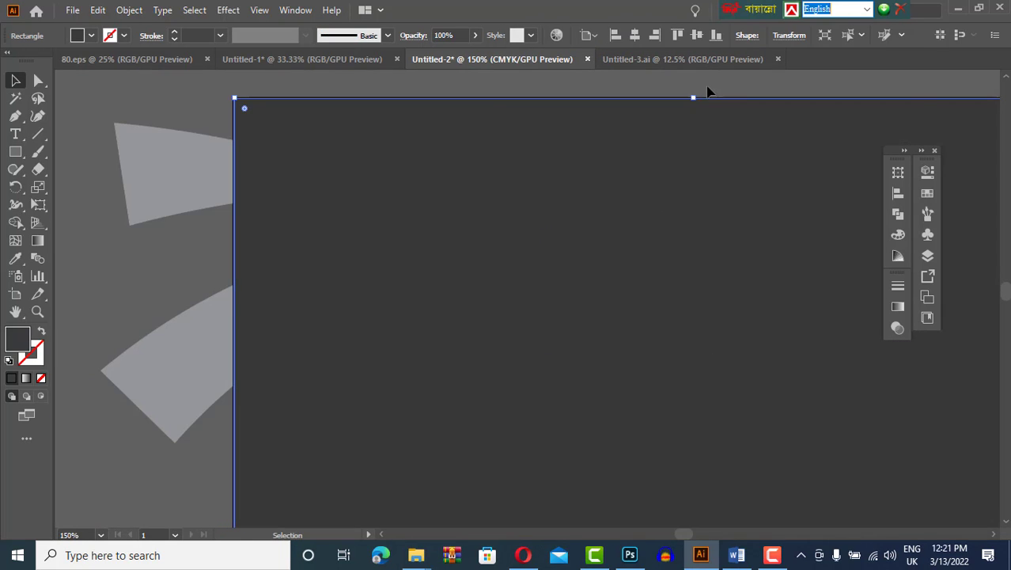
key("ctrl+minus")
key("ctrl+minus")
key("ctrl+minus")
left_click(898, 214)
left_click(855, 167)
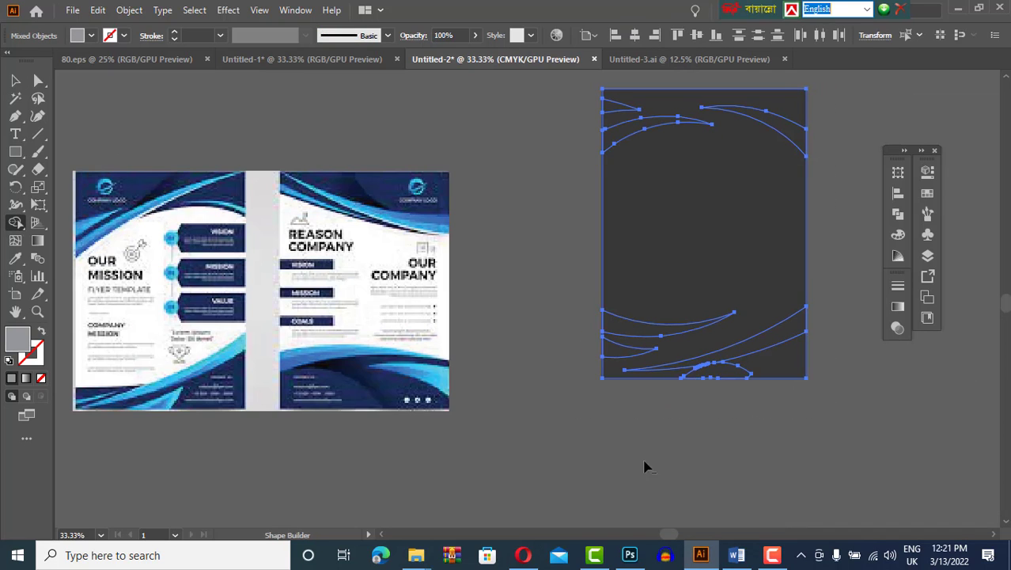
left_click_drag(680, 196, 173, 554)
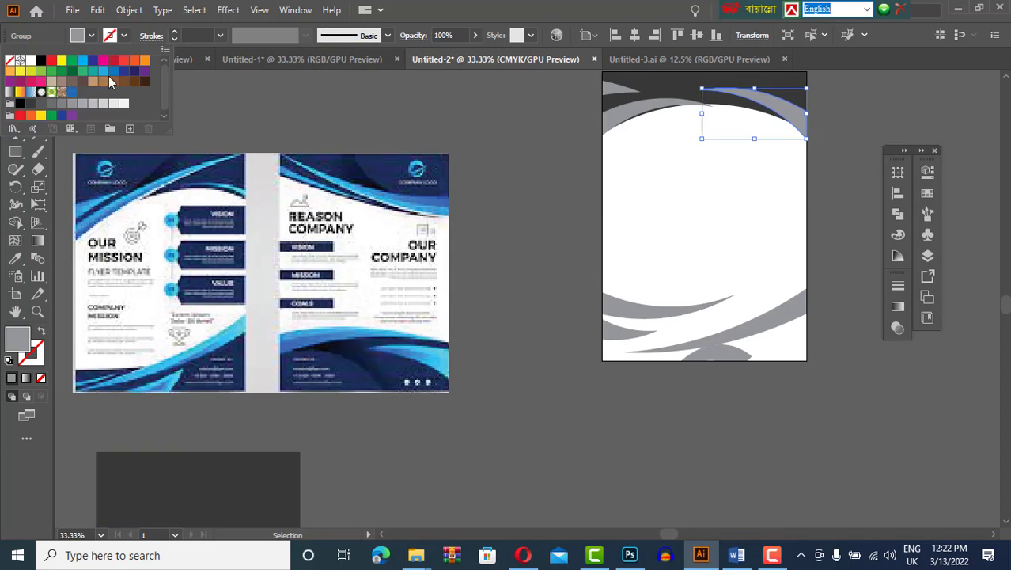
- Fill the top wave and bottom wave group blue, and the bottom bump dark blue
left_click(91, 35)
left_click(119, 76)
left_click(91, 35)
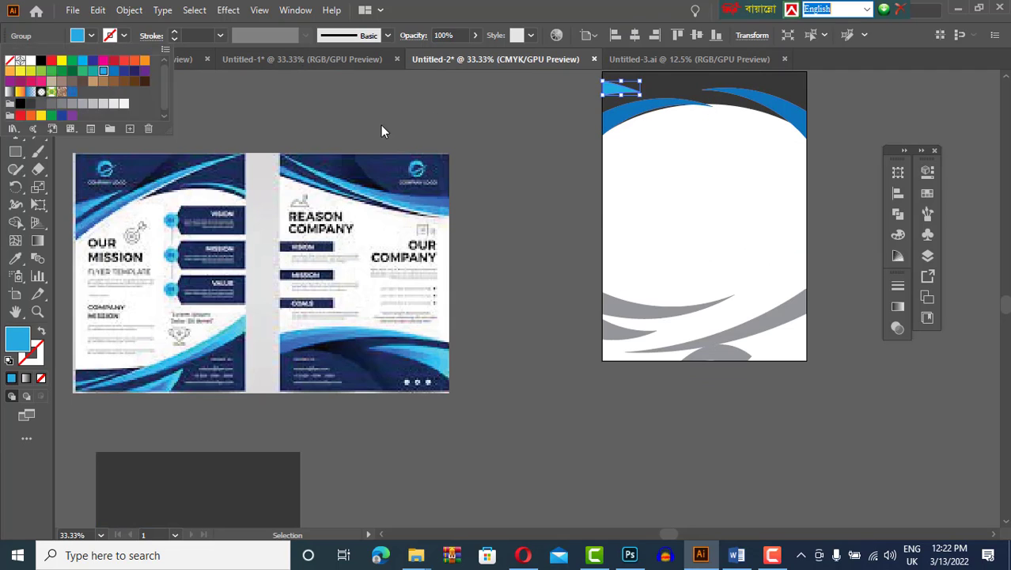
left_click(119, 76)
left_click(91, 35)
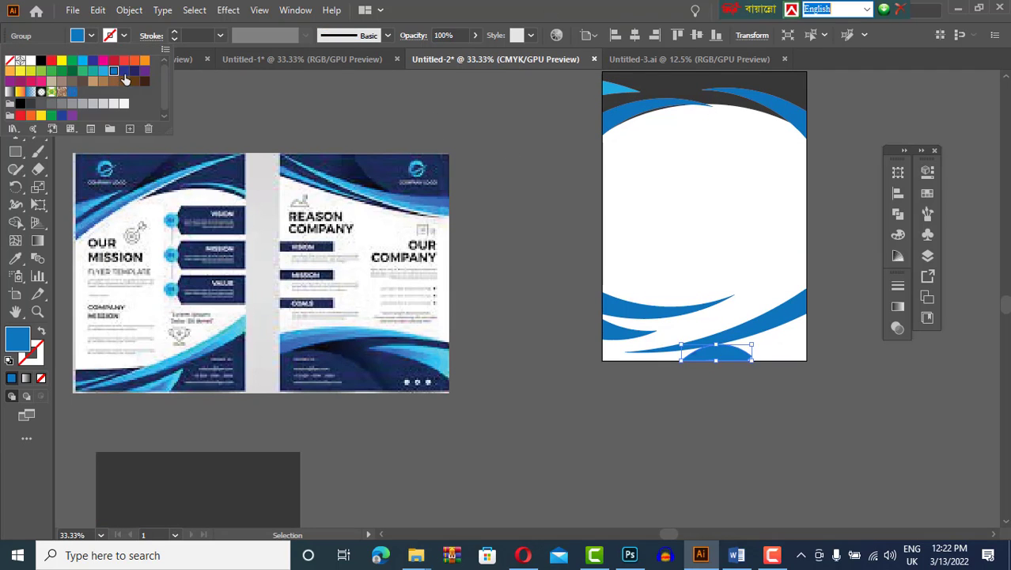
left_click(130, 87)
- Select the dark header band for recolouring
left_click(655, 239)
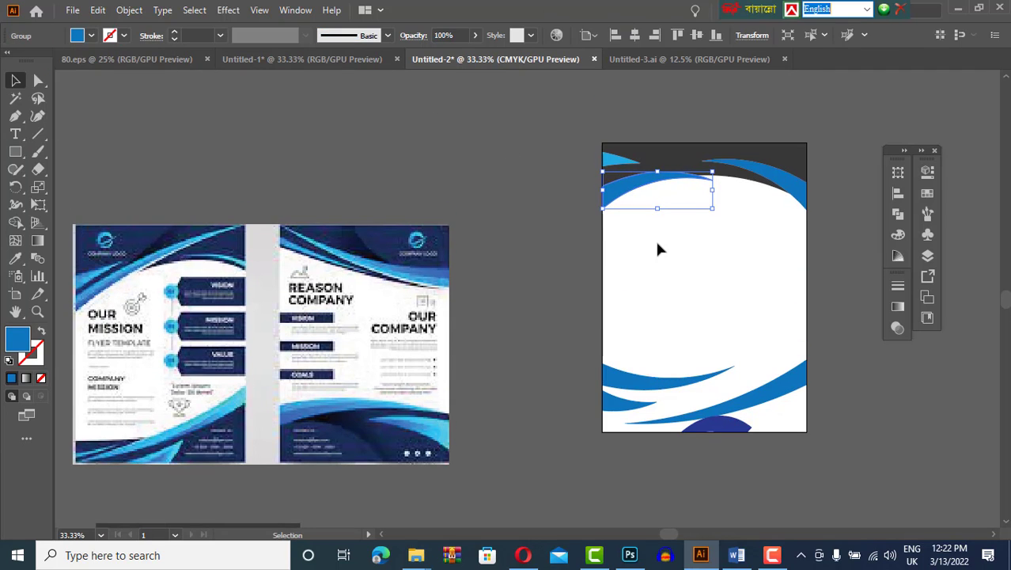
scroll(621, 275, "up", 4)
scroll(489, 273, "up", 3)
scroll(593, 77, "down", 3)
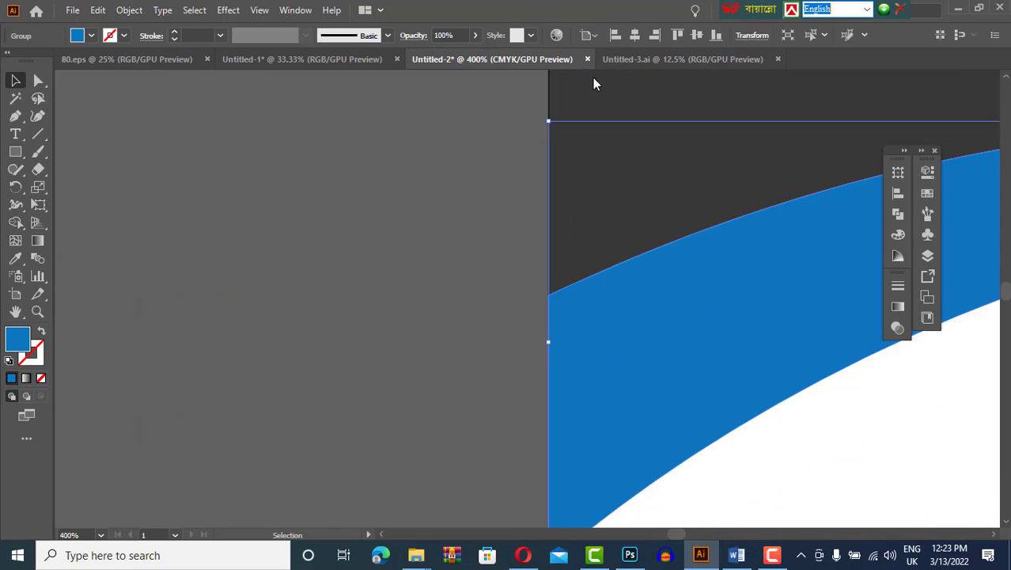
scroll(860, 283, "right", 3)
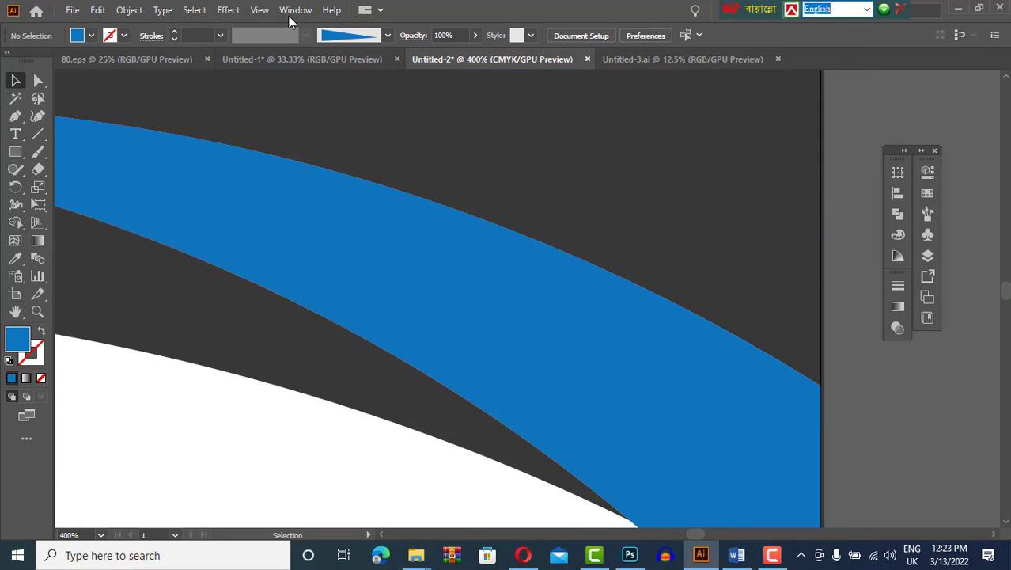
left_click(350, 210)
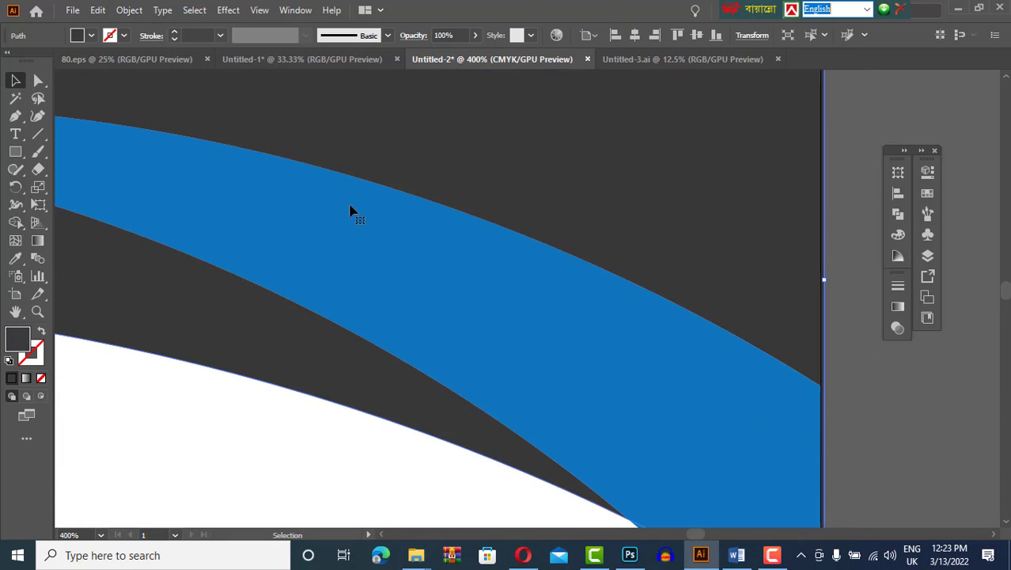
scroll(755, 208, "down", 5)
left_click(826, 282)
- Turn the header band navy blue
left_click(91, 35)
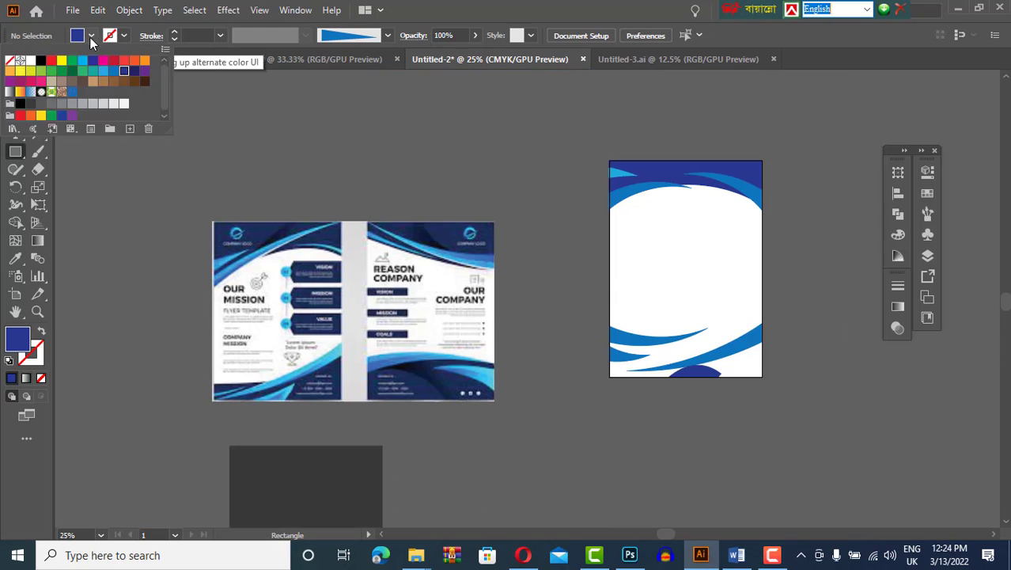
left_click(621, 364)
scroll(621, 364, "up", 4)
scroll(641, 352, "up", 4)
scroll(440, 334, "down", 5)
left_click(439, 334)
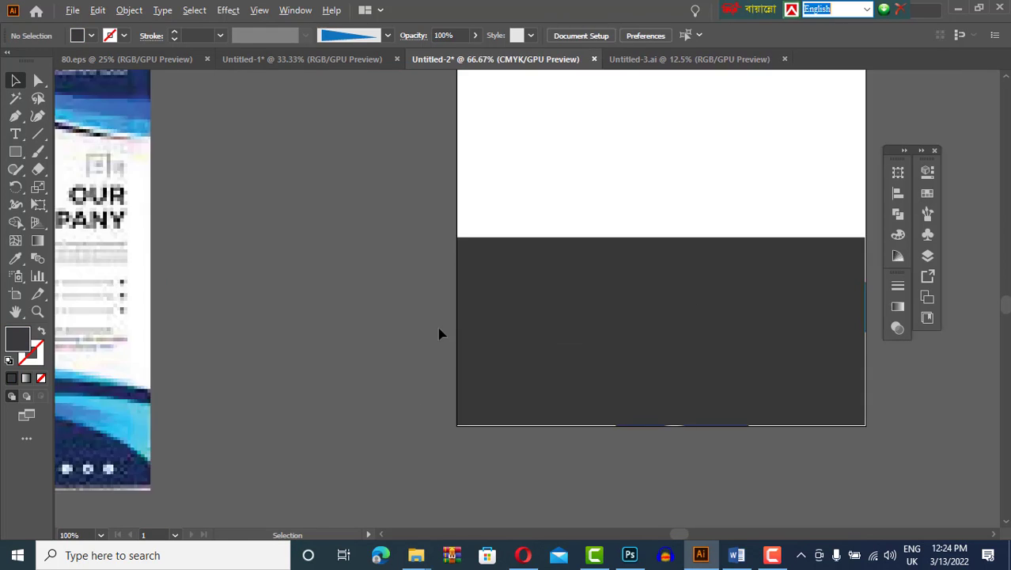
scroll(440, 334, "up", 5)
scroll(577, 403, "down", 2)
scroll(803, 262, "down", 3)
scroll(849, 239, "down", 1)
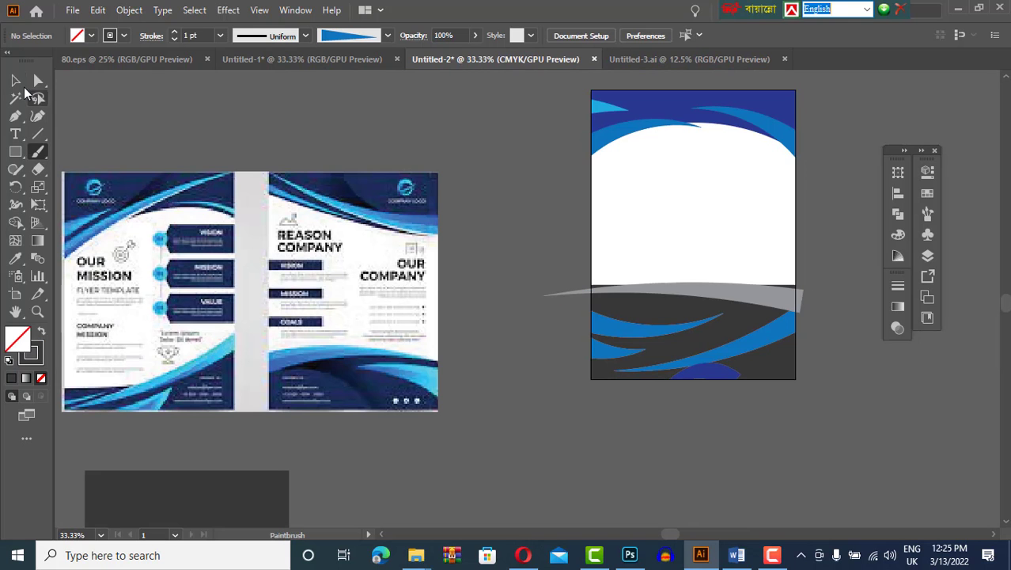
scroll(712, 317, "up", 3)
- Expand the grey brush stroke into a filled shape
left_click(129, 9)
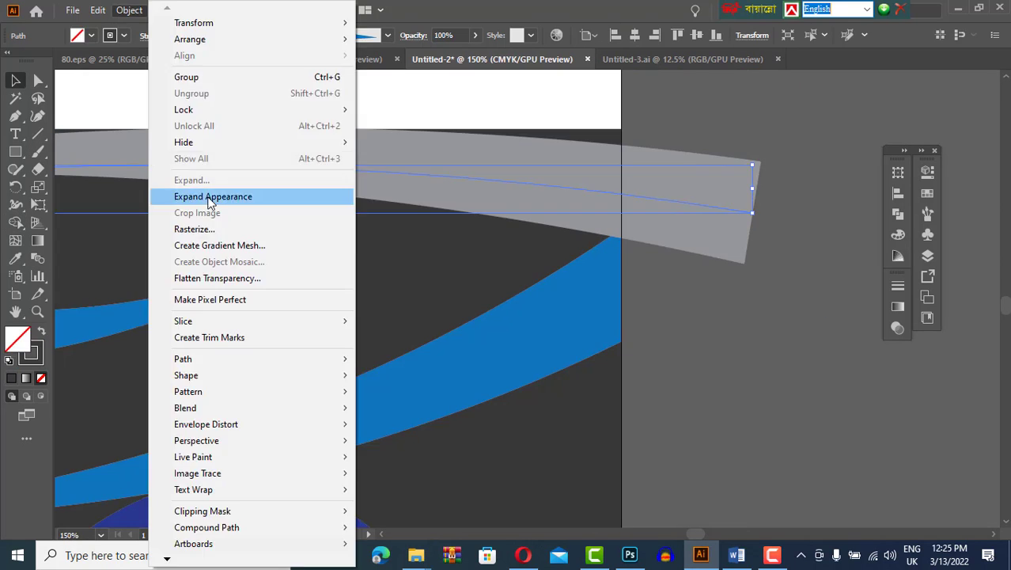
left_click(209, 197)
scroll(237, 317, "down", 2)
scroll(783, 269, "up", 3)
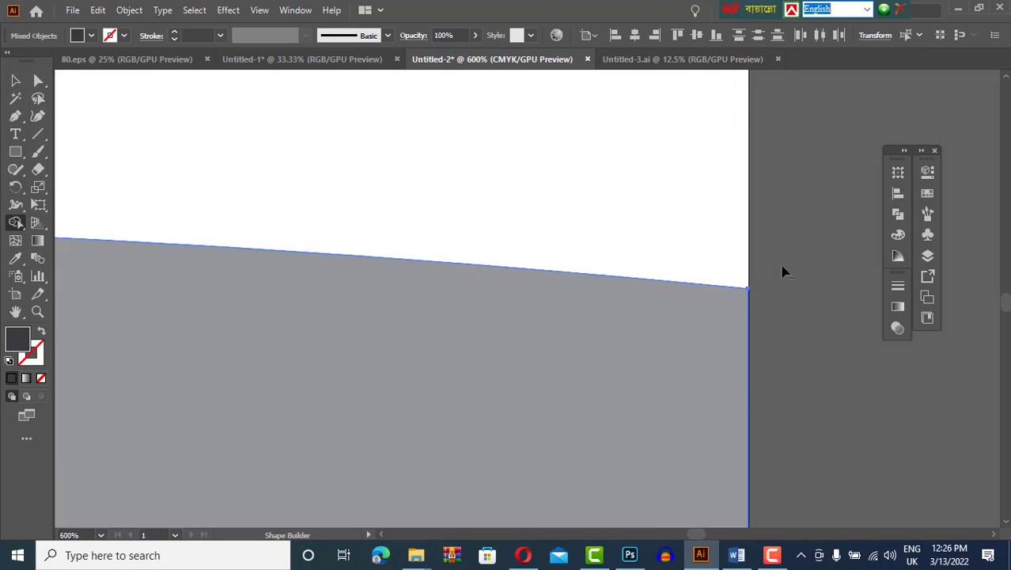
scroll(784, 269, "down", 2)
key("v")
- Give the grey curved bottom shape a blue gradient fill
left_click(572, 273)
left_click(897, 306)
left_click(725, 304)
left_click(852, 418)
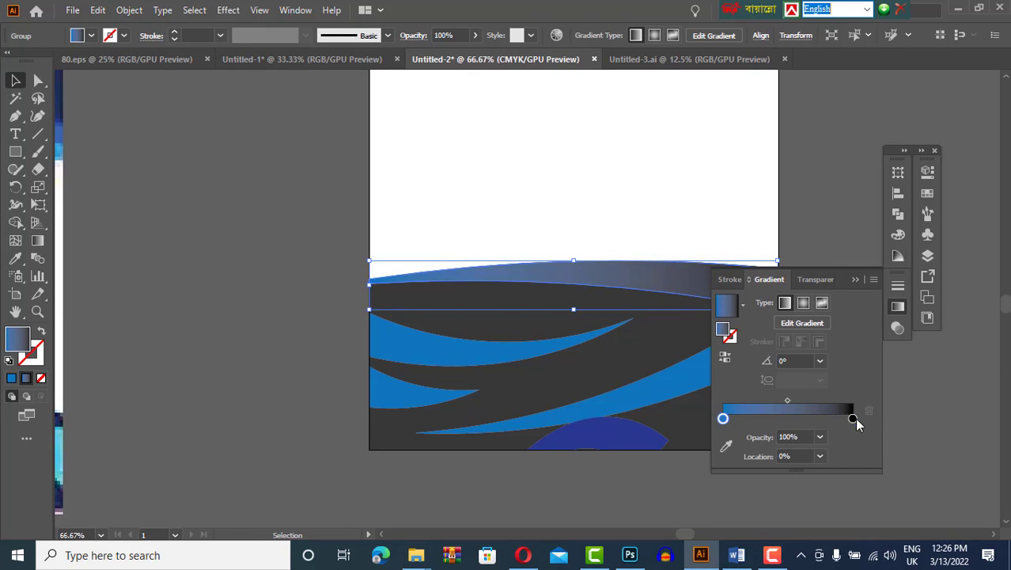
scroll(589, 417, "up", 5)
left_click(589, 417)
scroll(590, 417, "down", 3)
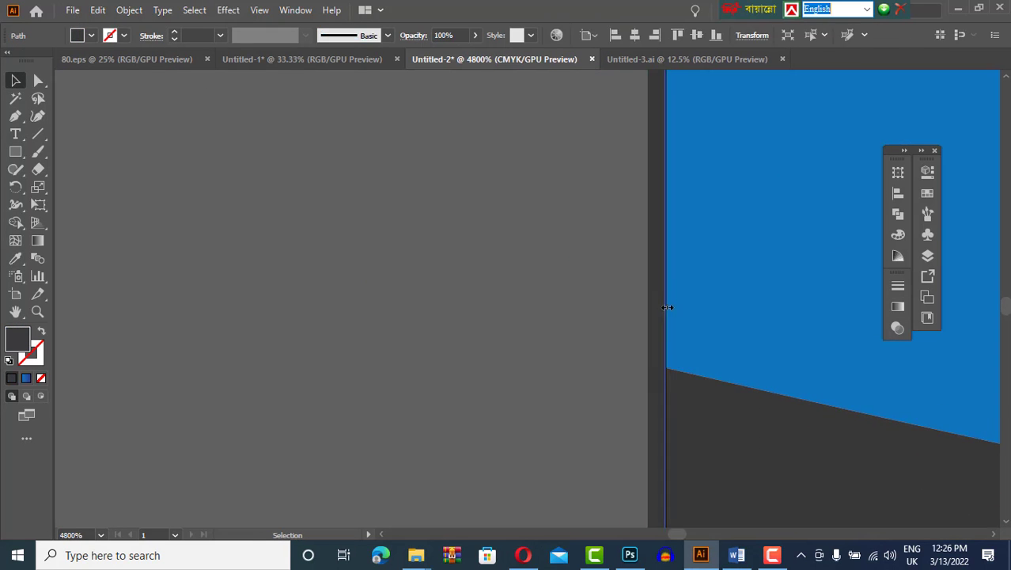
scroll(590, 417, "down", 6)
left_click(835, 267)
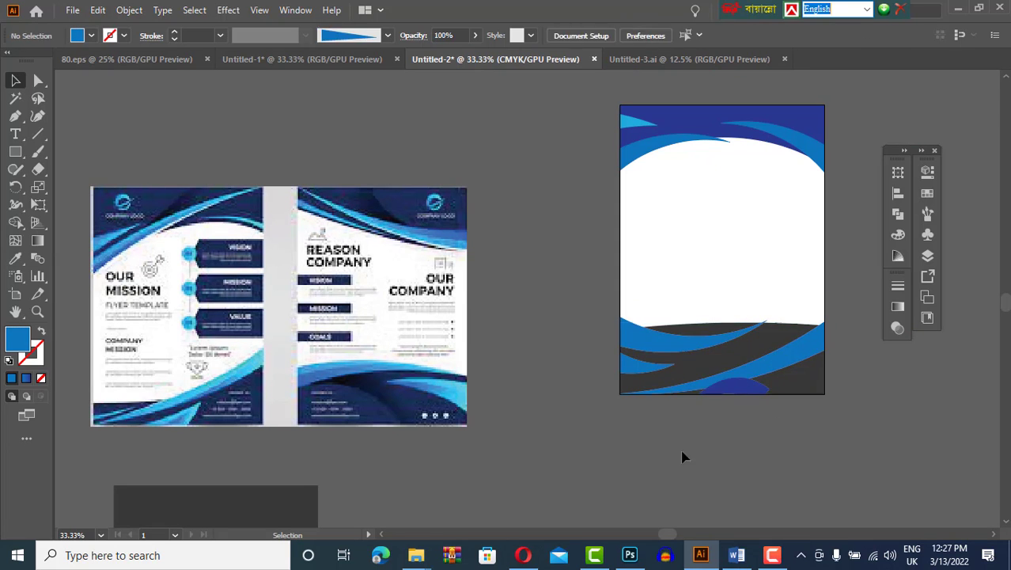
scroll(512, 278, "up", 2)
scroll(674, 329, "up", 2)
scroll(562, 210, "down", 2)
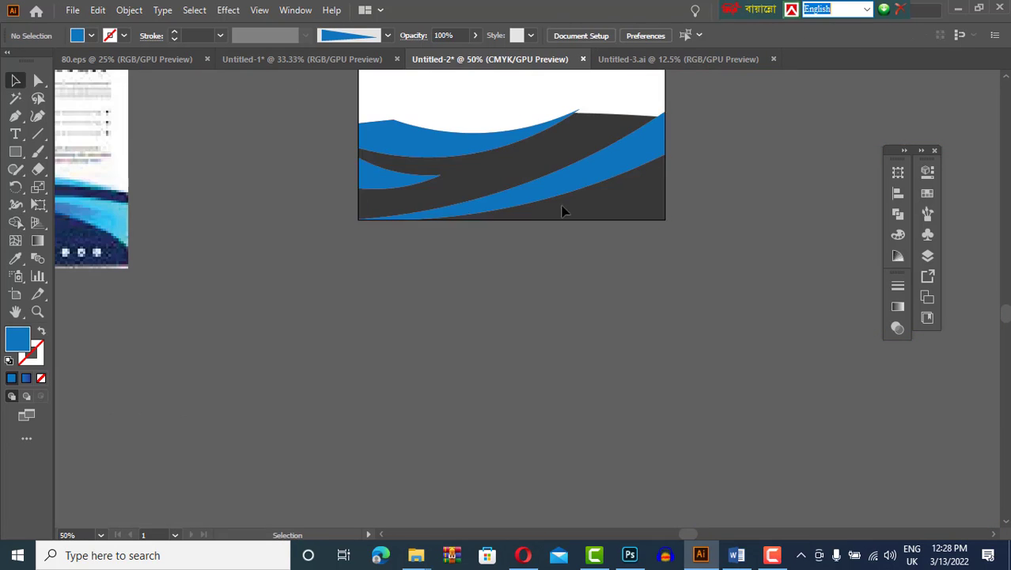
scroll(629, 284, "down", 2)
- Paste the Design Concept group into the Untitled-2 flyer and move it onto the page
left_click(198, 59)
left_click(688, 59)
left_click(495, 59)
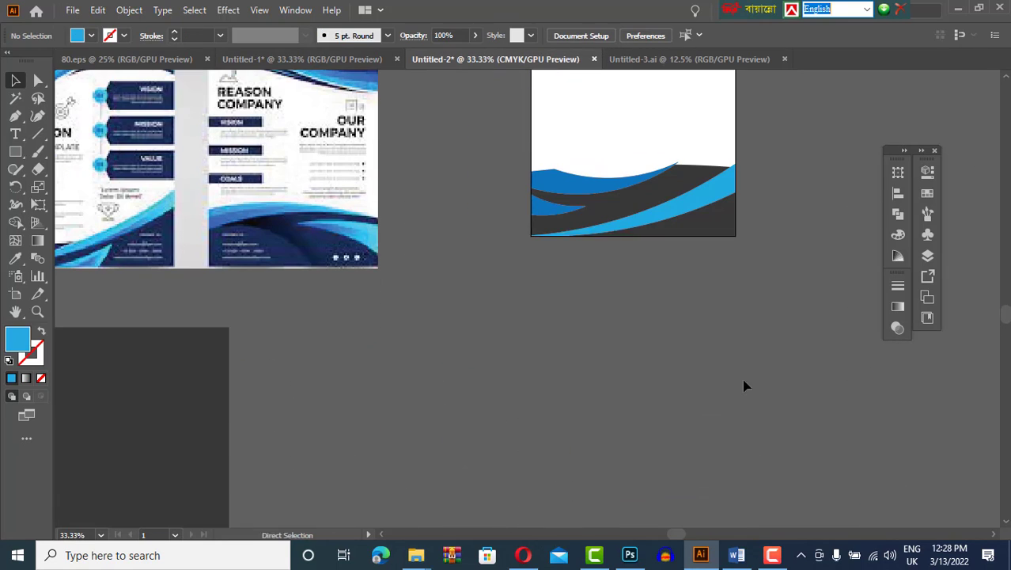
key("ctrl+v")
scroll(659, 479, "up", 2)
mouse_move(659, 479)
left_mouse_down()
mouse_move(609, 209)
mouse_move(607, 220)
left_mouse_up()
- Paste the About Us text from Untitled-3 above the concept list and colour it dark
left_click(688, 59)
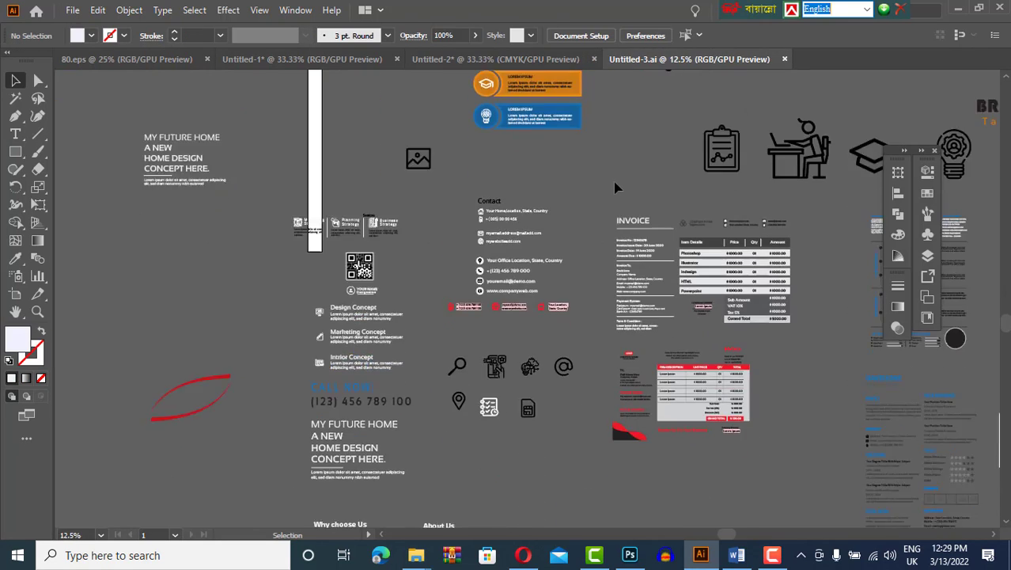
scroll(449, 425, "down", 3)
left_click(495, 58)
key("ctrl+v")
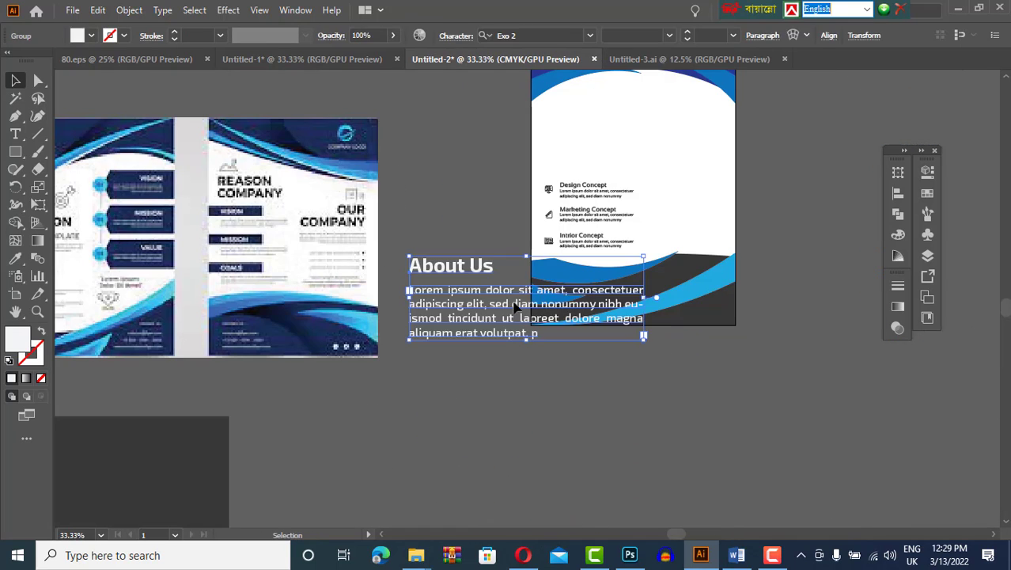
mouse_move(551, 401)
left_mouse_down()
mouse_move(692, 391)
mouse_move(661, 409)
left_mouse_up()
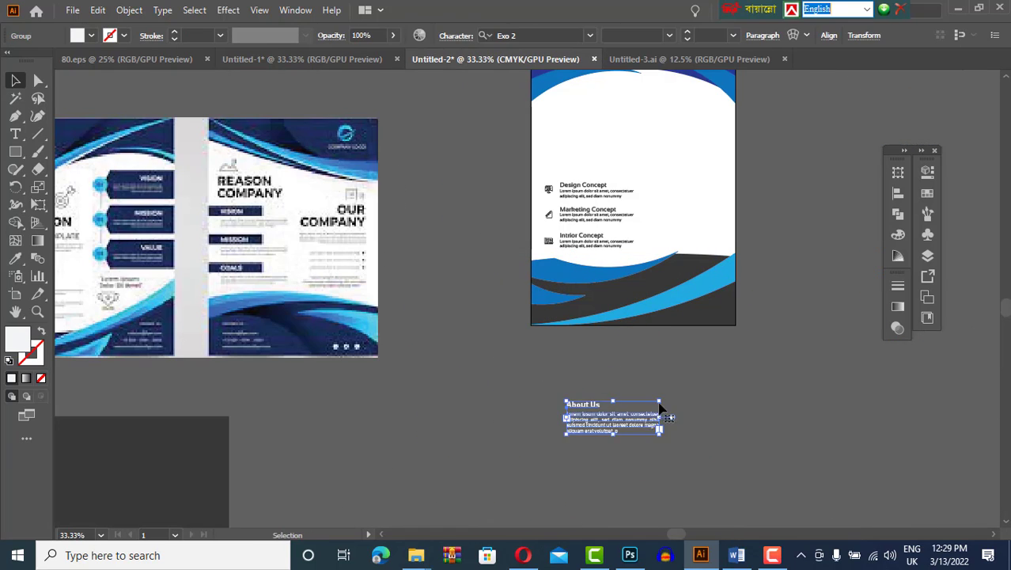
left_click_drag(752, 416, 584, 158)
left_click(91, 36)
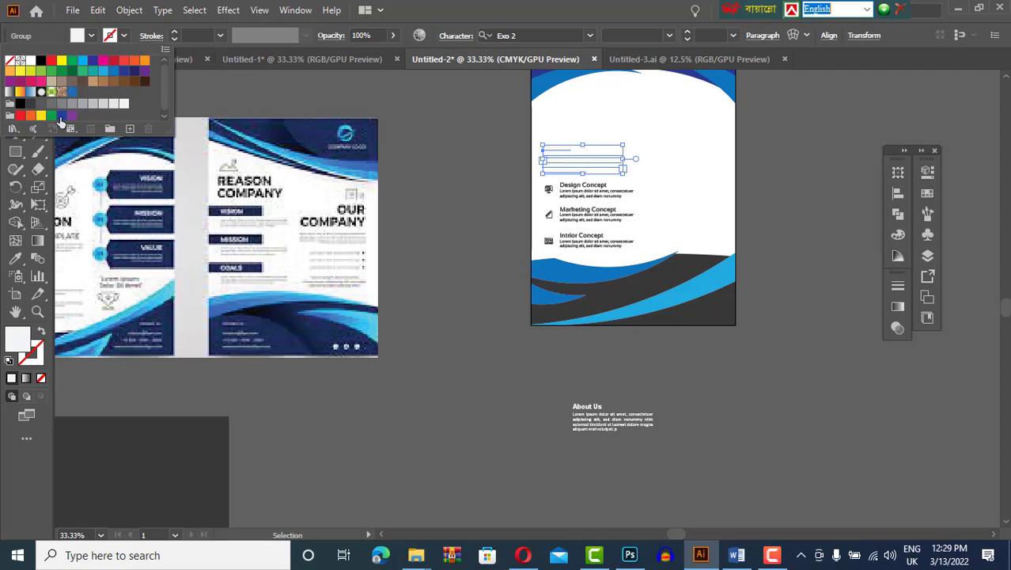
left_click(62, 123)
left_click(589, 212, "shift")
left_click(897, 214)
left_click(758, 166)
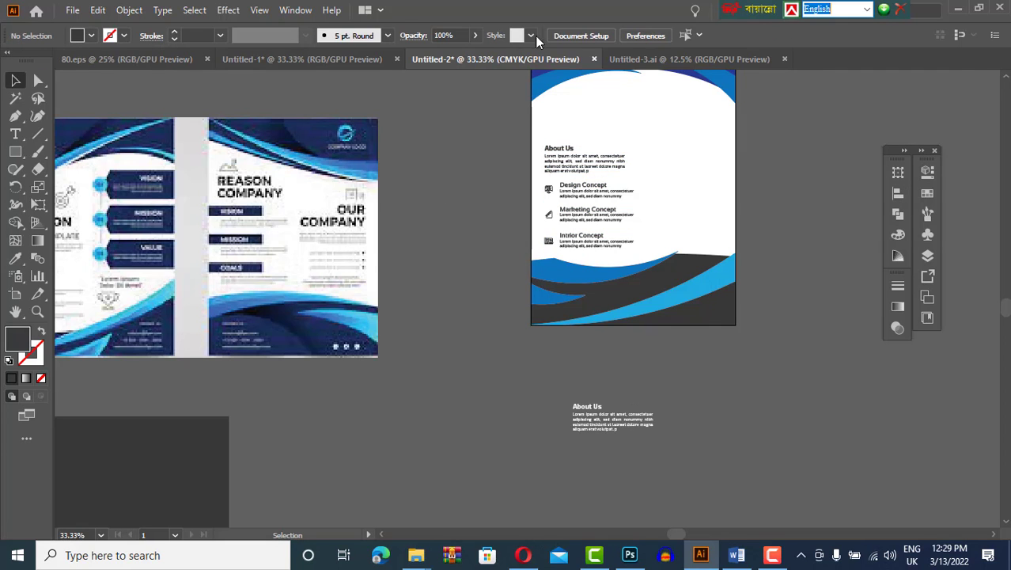
- Paste the Why choose Us block and make the grouped text dark grey
scroll(707, 378, "down", 3)
scroll(707, 378, "down", 3)
key("ctrl+v")
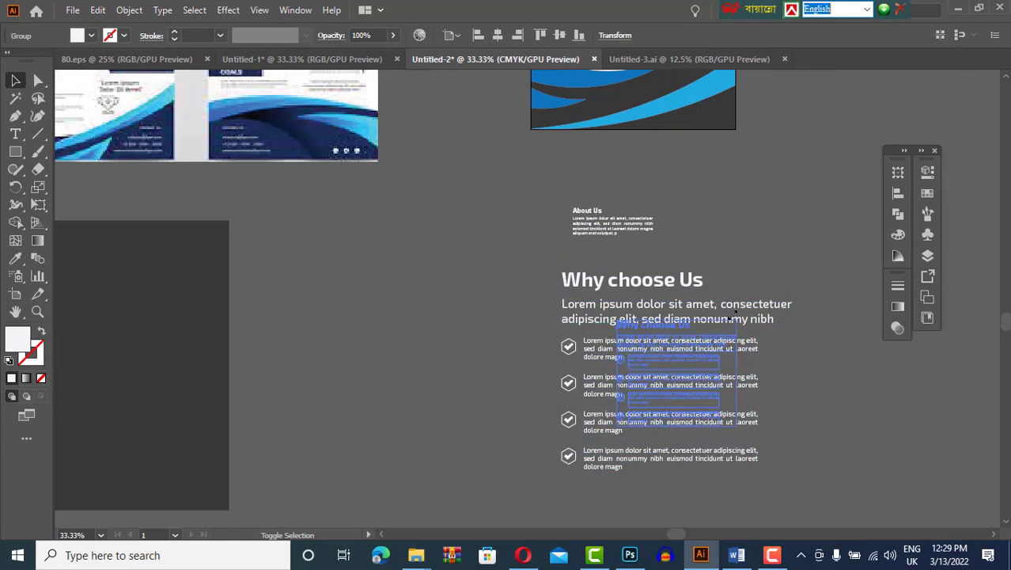
left_click_drag(768, 301, 690, 306)
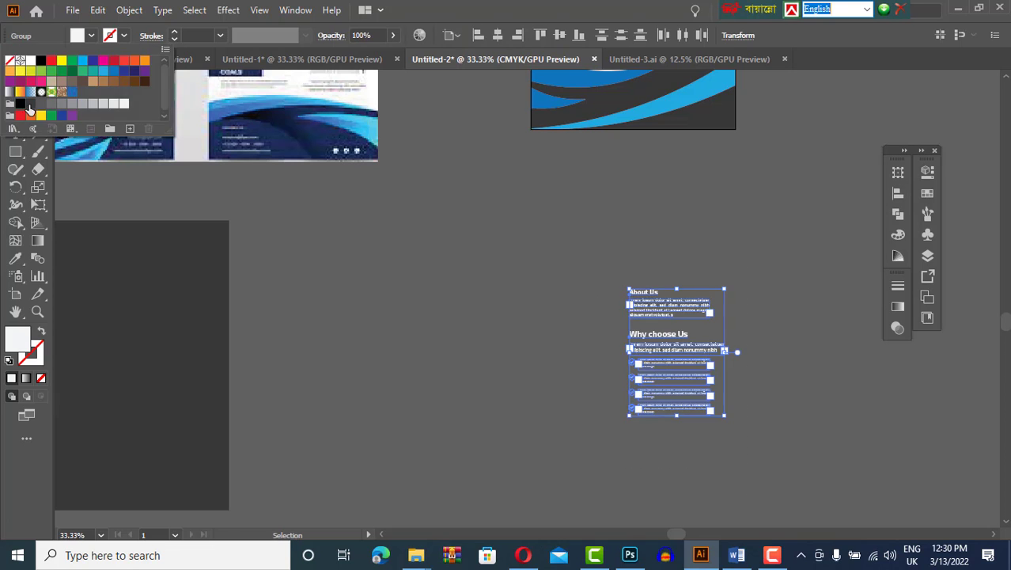
scroll(548, 399, "up", 4)
left_click(551, 336)
scroll(551, 336, "up", 2)
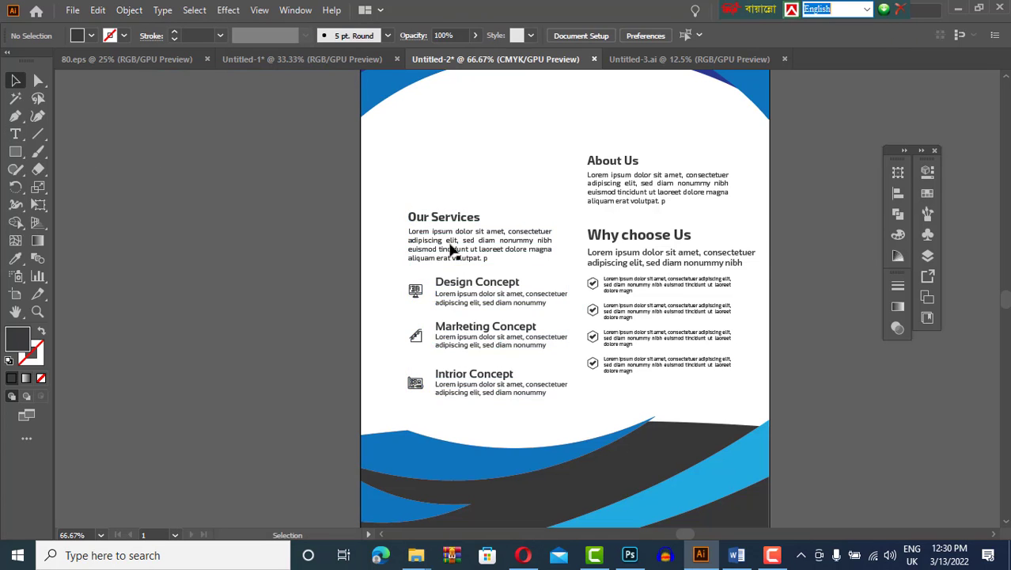
- Nudge the Our Services column down-left and move the About Us group into the right column
left_click_drag(451, 255, 437, 278)
left_click_drag(704, 289, 705, 318)
left_click(583, 457)
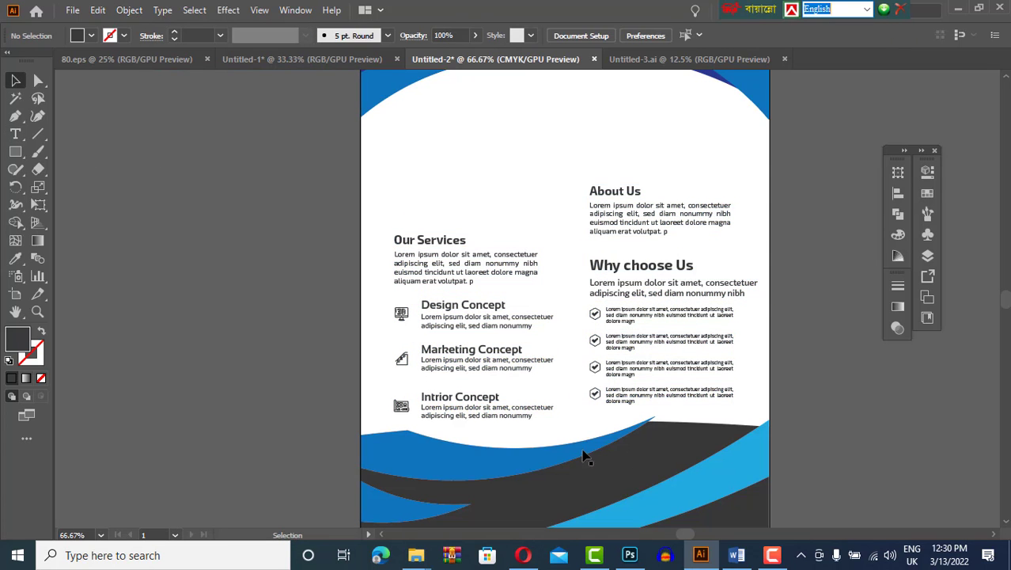
scroll(657, 457, "up", 4)
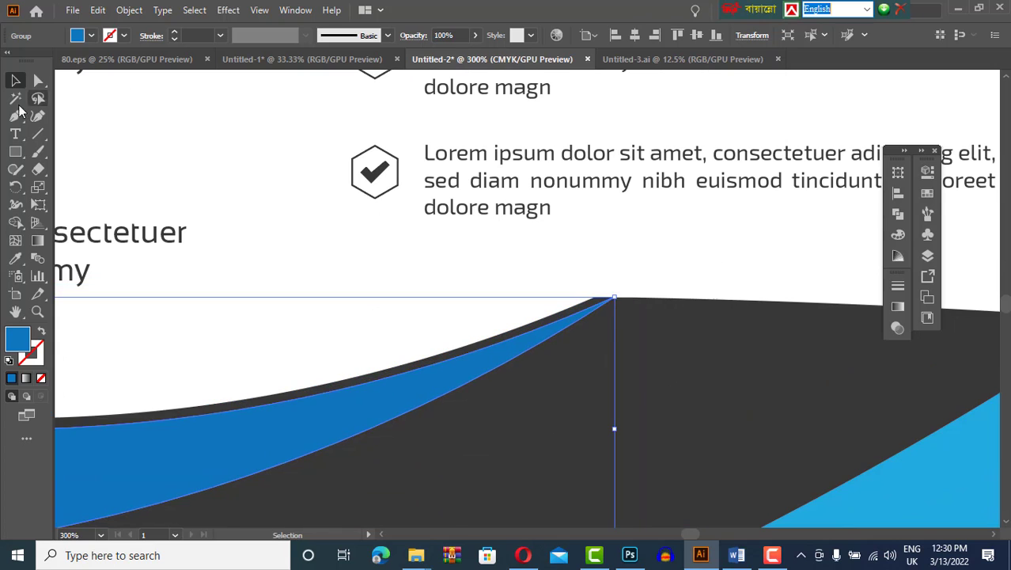
- Drag the lower blue wave's tip anchor up and to the right
left_click(38, 79)
scroll(649, 277, "up", 3)
left_click_drag(652, 278, 736, 215)
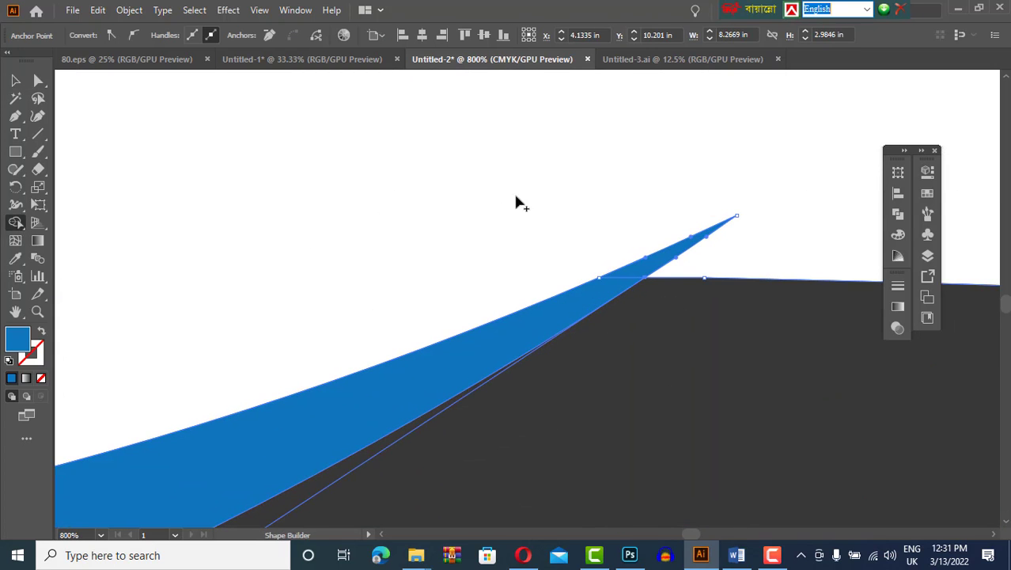
key("v")
scroll(334, 225, "down", 5)
left_click(587, 254)
- Shift the right and left text columns slightly to the left
left_click_drag(602, 162, 763, 285)
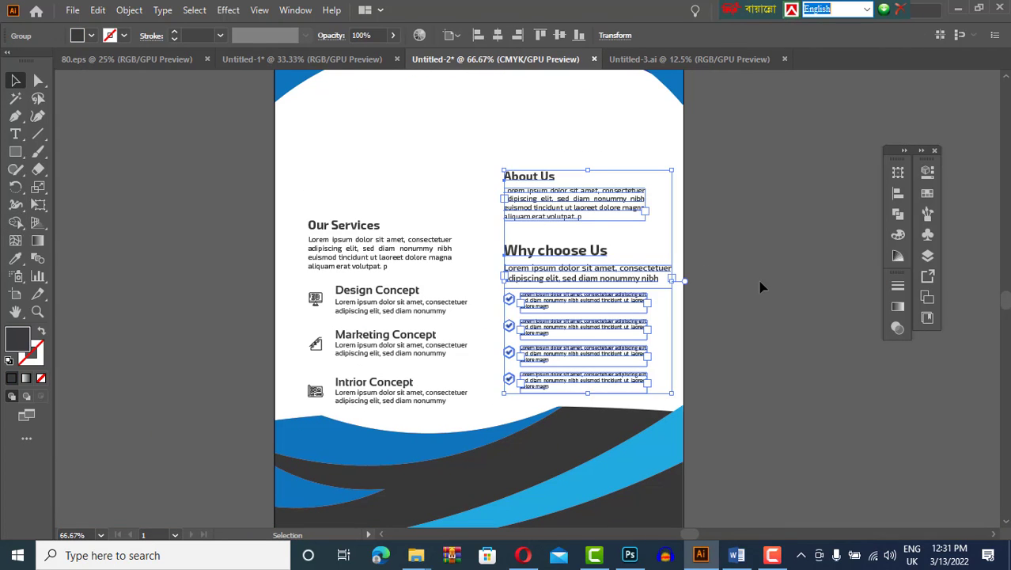
key("shift+Left")
key("shift+Left")
left_click(421, 354)
key("shift+Left")
key("ctrl+shift+a")
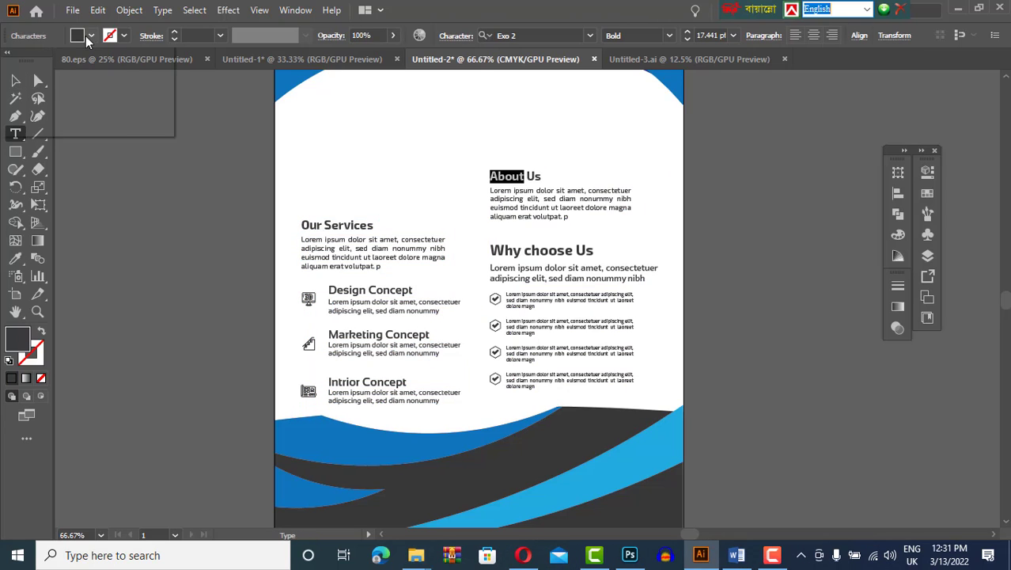
- Colour the heading words About, Services and choose Us blue
left_click(113, 70)
double_click(348, 225)
left_click(91, 36)
left_click(113, 70)
left_click_drag(524, 250, 594, 250)
left_click(91, 36)
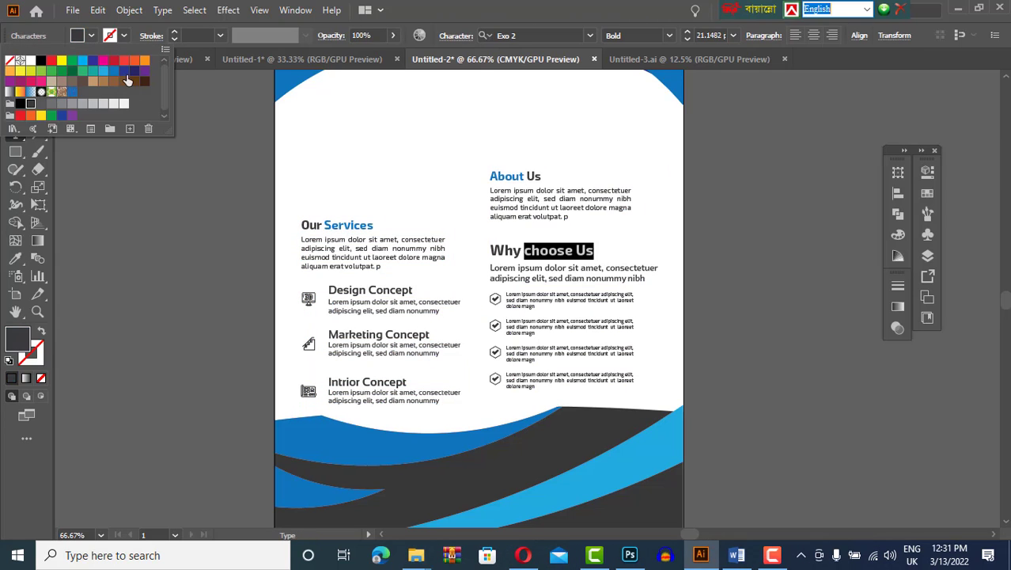
left_click(113, 70)
key("Escape")
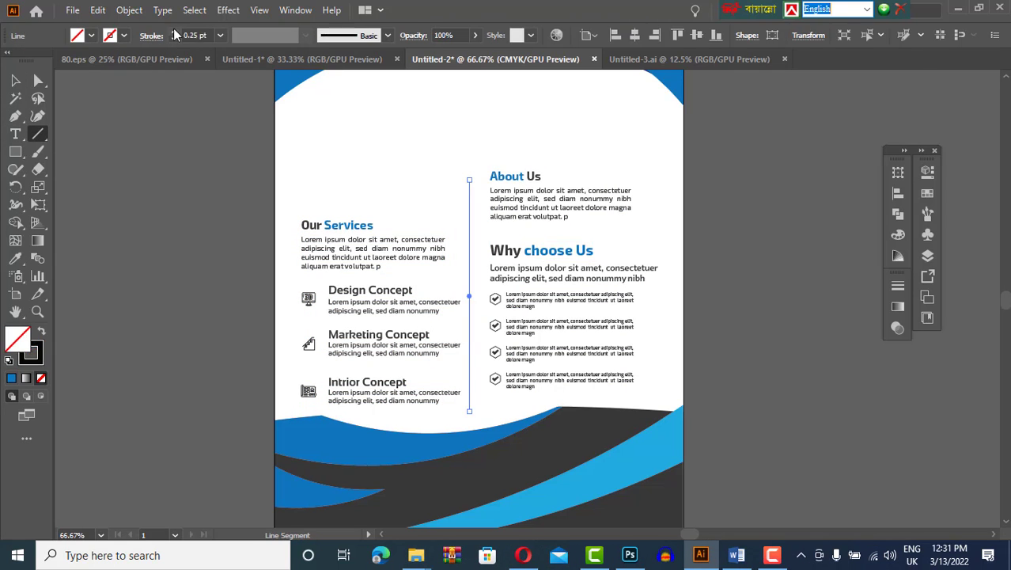
- Add a blue-ringed circle onto the header and fill it with the header's navy
scroll(356, 182, "up", 2)
scroll(368, 237, "up", 1)
key("l")
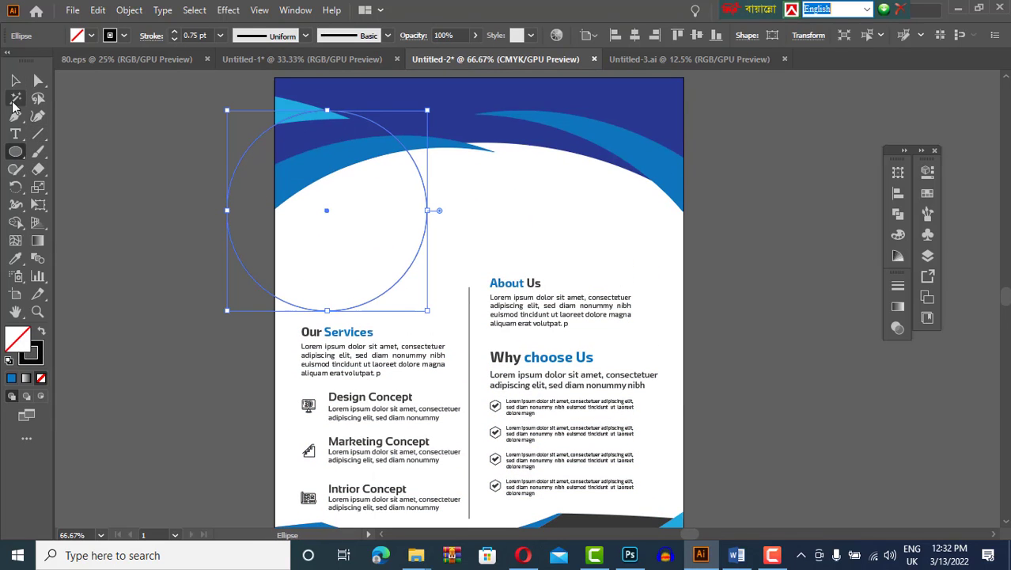
left_click(15, 80)
left_click(91, 36)
left_click(32, 119)
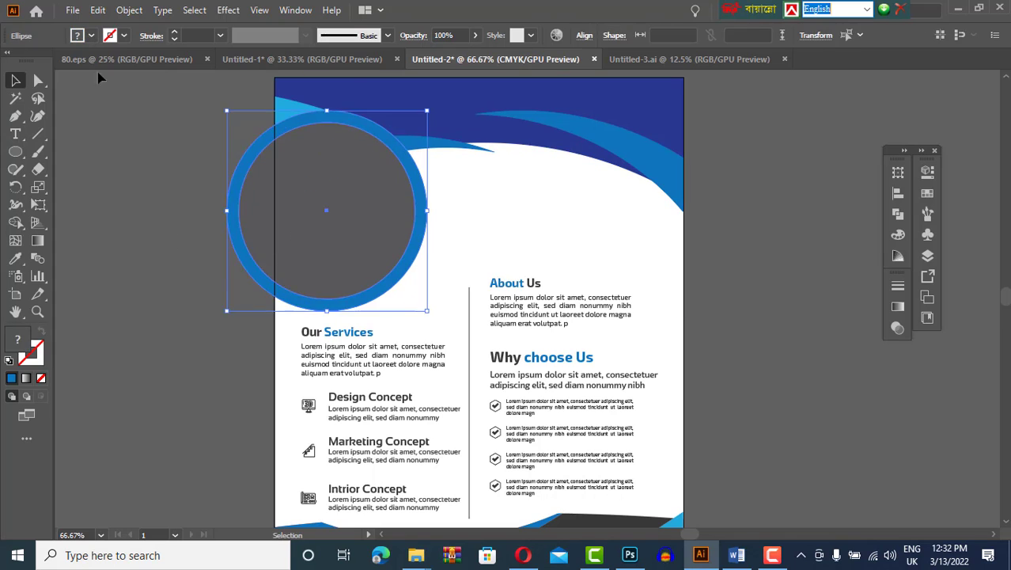
mouse_move(327, 248)
left_mouse_down()
mouse_move(366, 272)
mouse_move(353, 261)
left_mouse_up()
key("i")
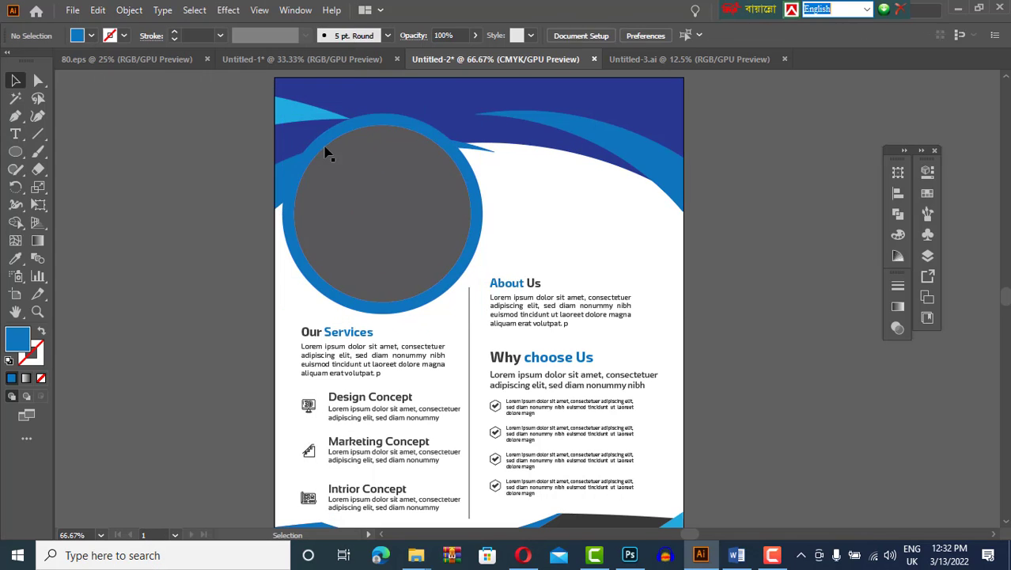
left_click(333, 136)
key("ctrl+minus")
key("ctrl+minus")
- Copy the contact details block from Untitled-3 and paste it into the flyer
key("ctrl+Tab")
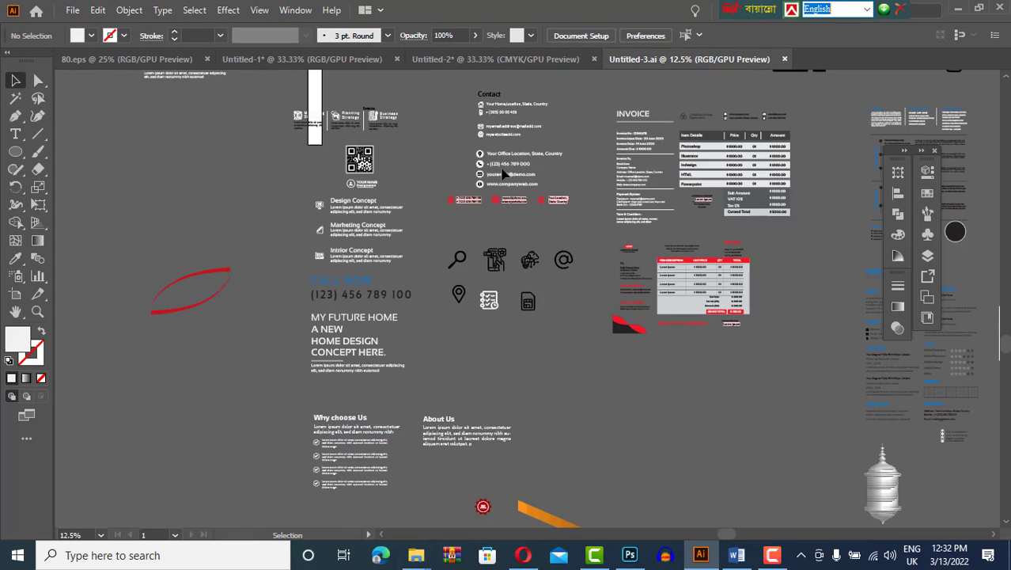
key("ctrl+c")
key("ctrl+shift+Tab")
key("ctrl+v")
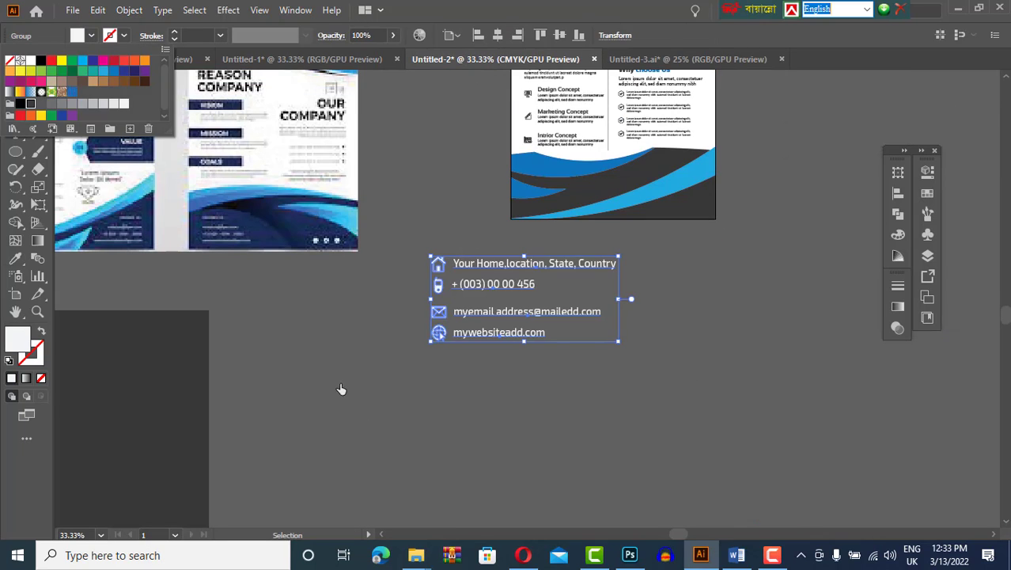
- Make the pasted contact details white and move them below the flyer
left_click(581, 338)
left_click(553, 313)
left_click(91, 34)
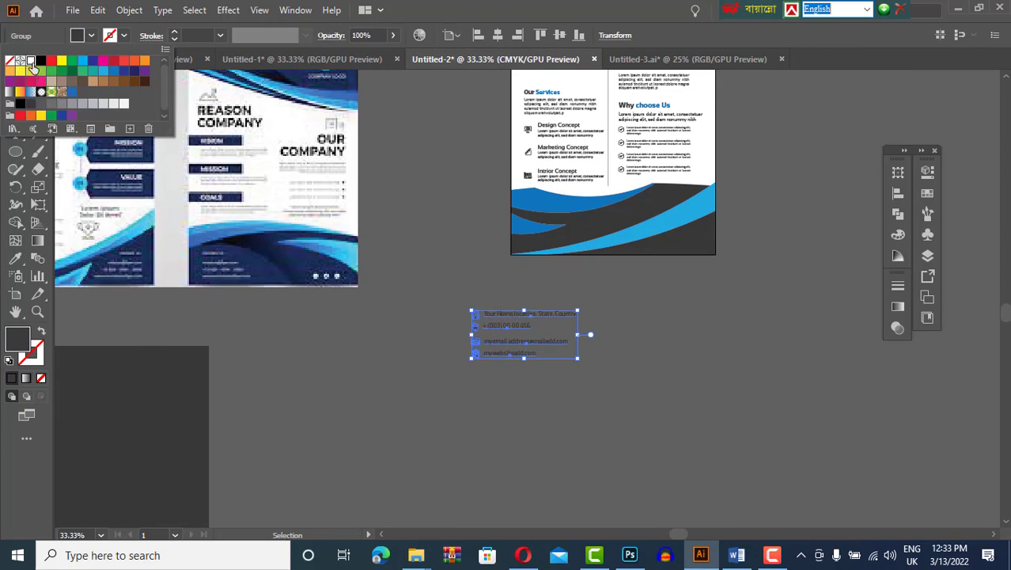
left_click(11, 65)
left_click_drag(642, 225, 578, 455)
- Draw a dark grey rectangle over the flyer's bottom-right at 53% opacity
key("m")
left_click_drag(547, 159, 707, 256)
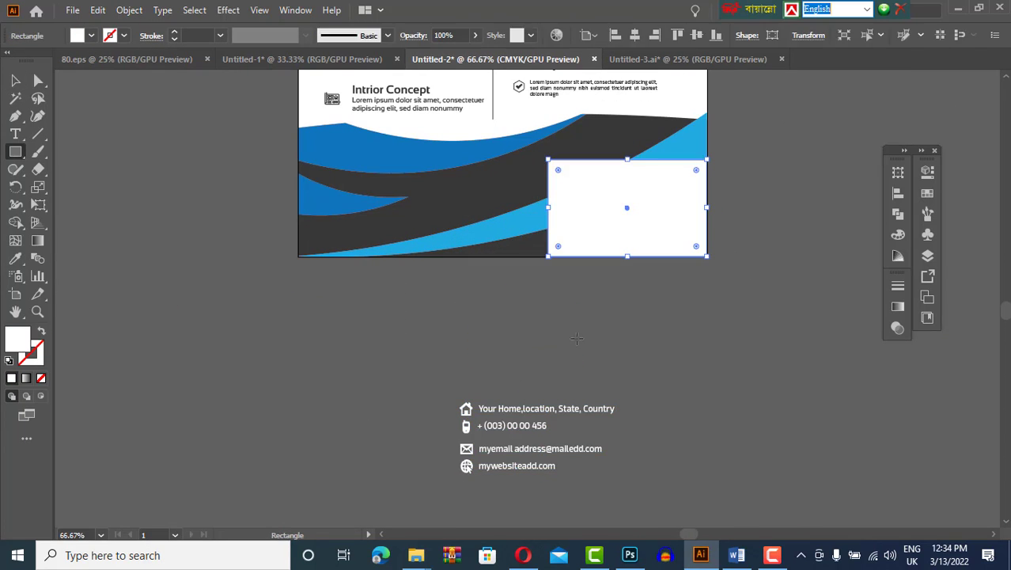
left_click(91, 35)
left_click(32, 79)
left_click_drag(478, 53, 447, 53)
left_click(78, 130)
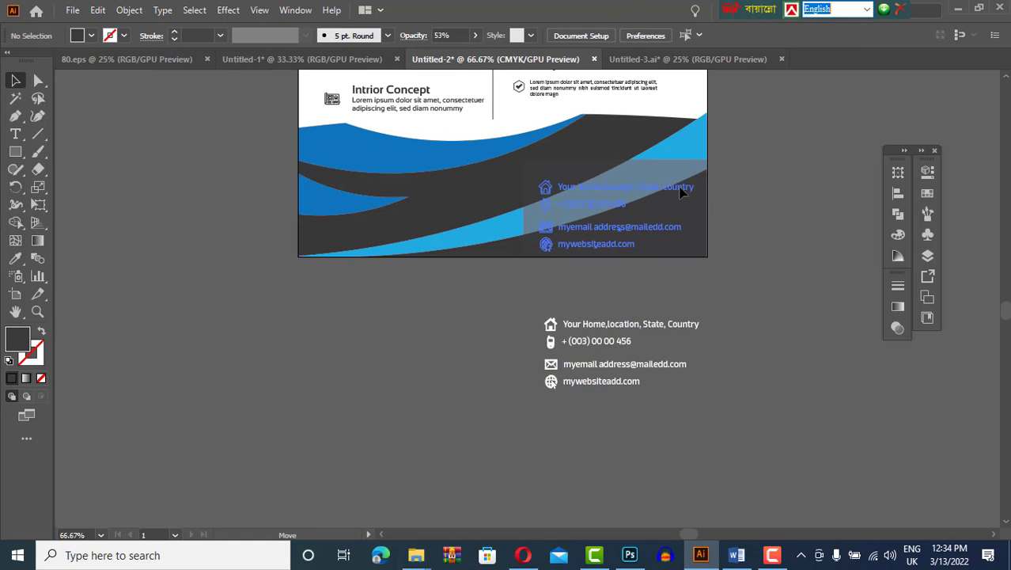
- Move the contact details onto the dark band and ungroup the artwork
left_click_drag(682, 192, 682, 192)
key("ctrl+minus")
key("ctrl+minus")
left_click(129, 9)
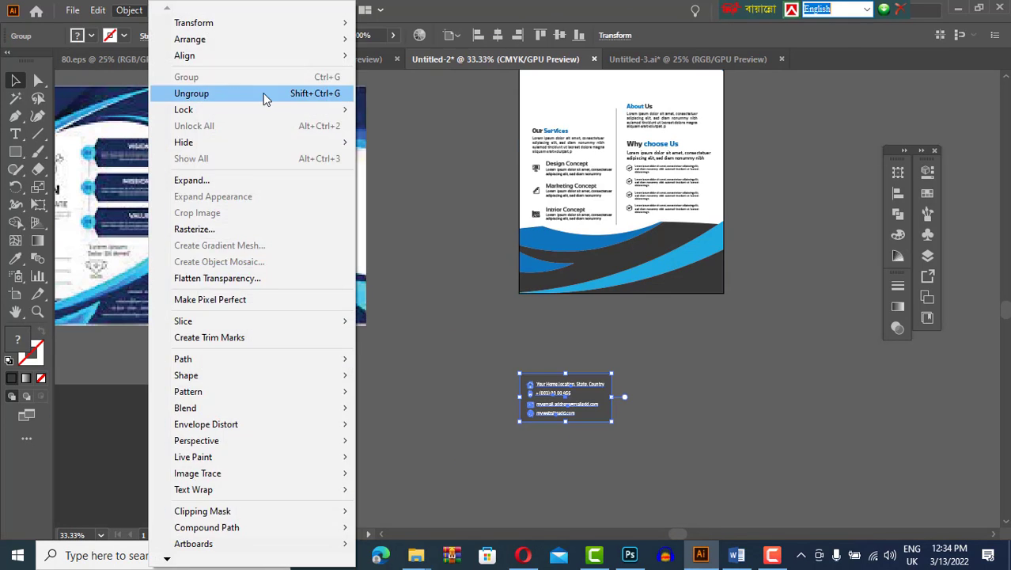
left_click(266, 98)
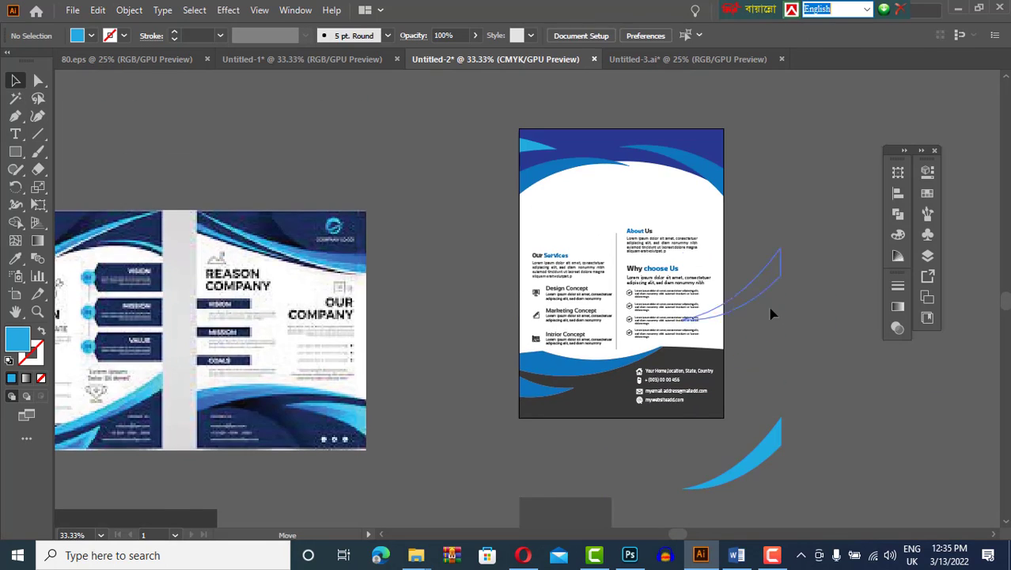
scroll(771, 261, "up", 6)
scroll(772, 261, "down", 3)
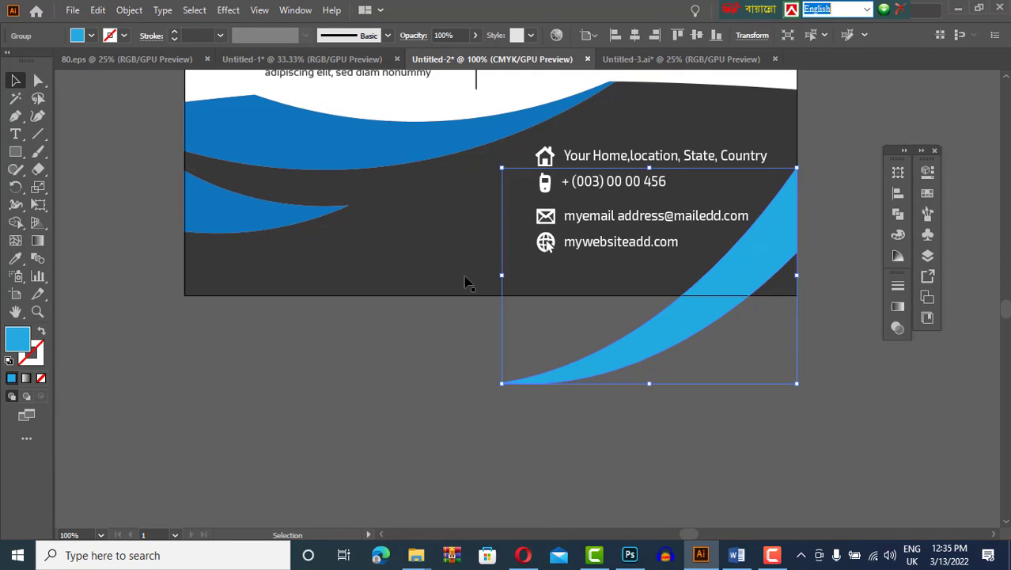
- Clear the selection and scroll around to review the contact band
key("v")
left_click(162, 305)
scroll(392, 456, "down", 5)
scroll(806, 261, "up", 2)
scroll(742, 228, "up", 3)
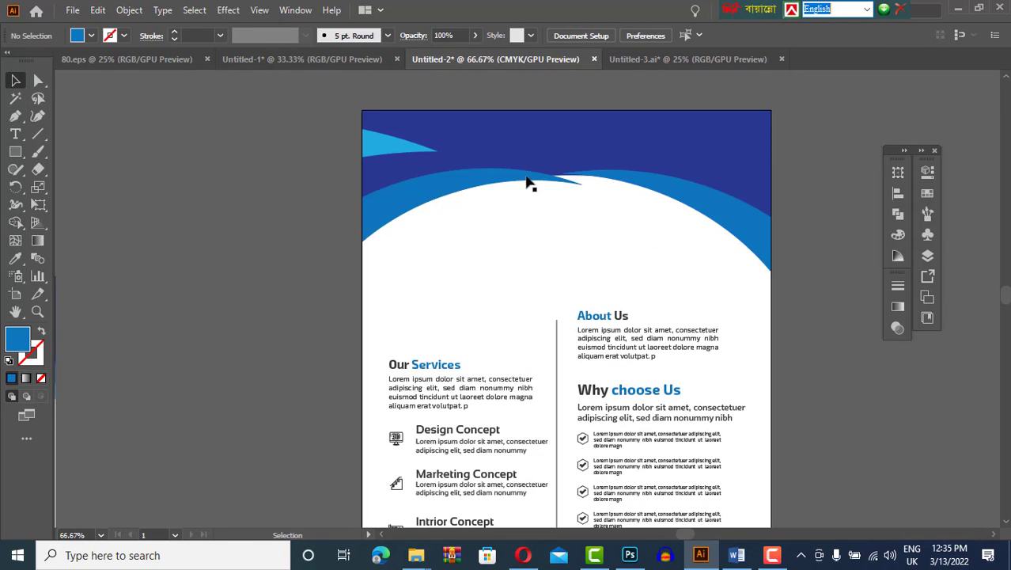
scroll(830, 207, "down", 3)
scroll(734, 311, "up", 1)
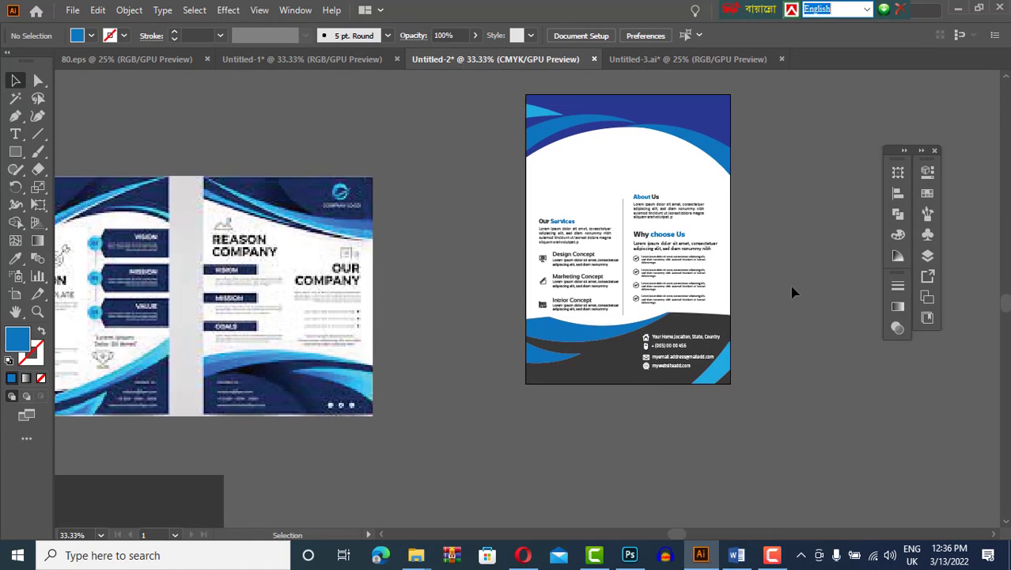
- Copy the MY FUTURE HOME headline group from Untitled-3 into the flyer
left_click(688, 58)
scroll(677, 215, "down", 3)
left_click(280, 406)
key("ctrl+c")
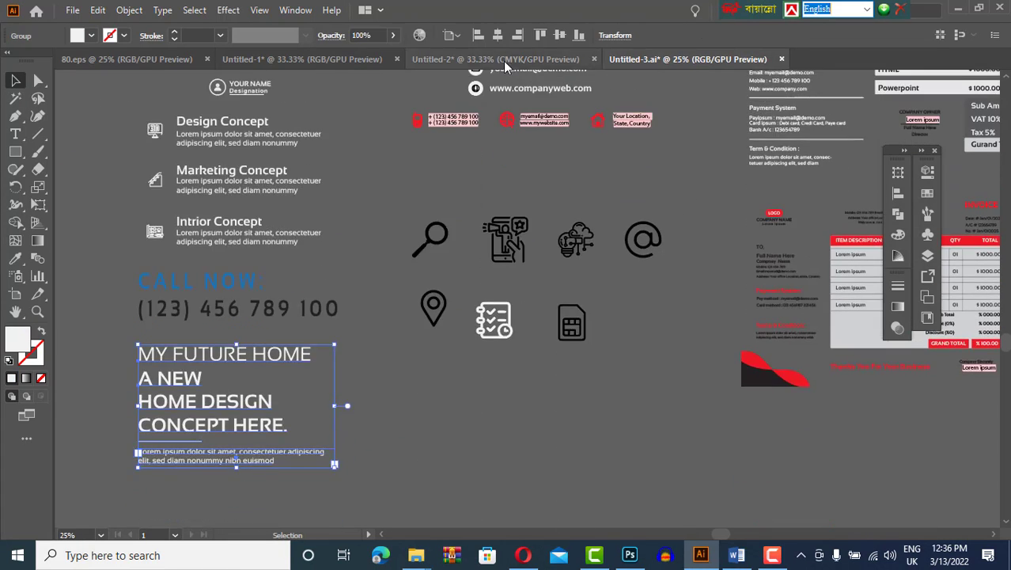
left_click(495, 59)
key("ctrl+v")
key("ctrl+z")
- Colour the headline dark grey and enlarge the HOME DESIGN line's font size
scroll(588, 247, "up", 2)
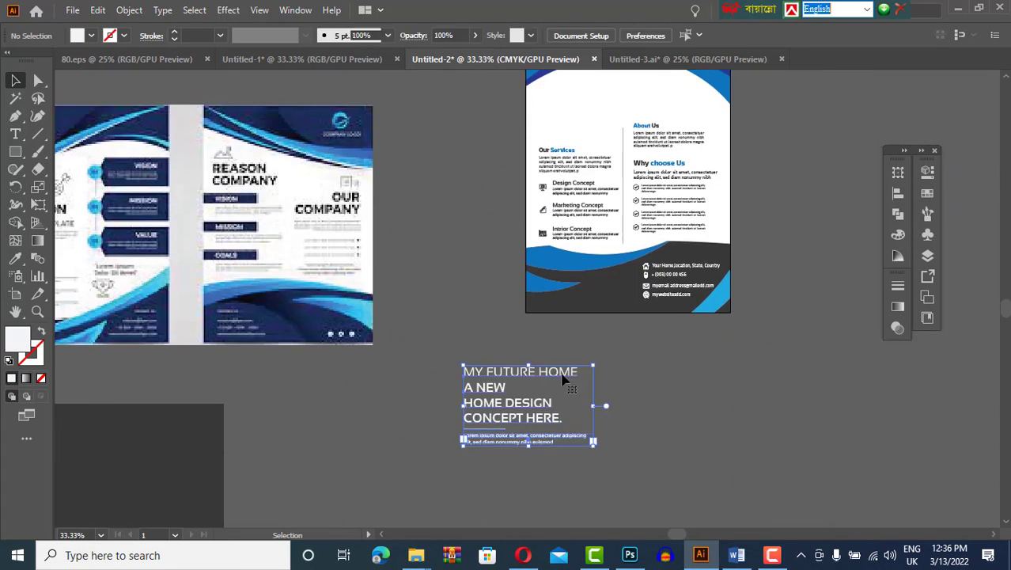
left_click(91, 34)
left_click(47, 119)
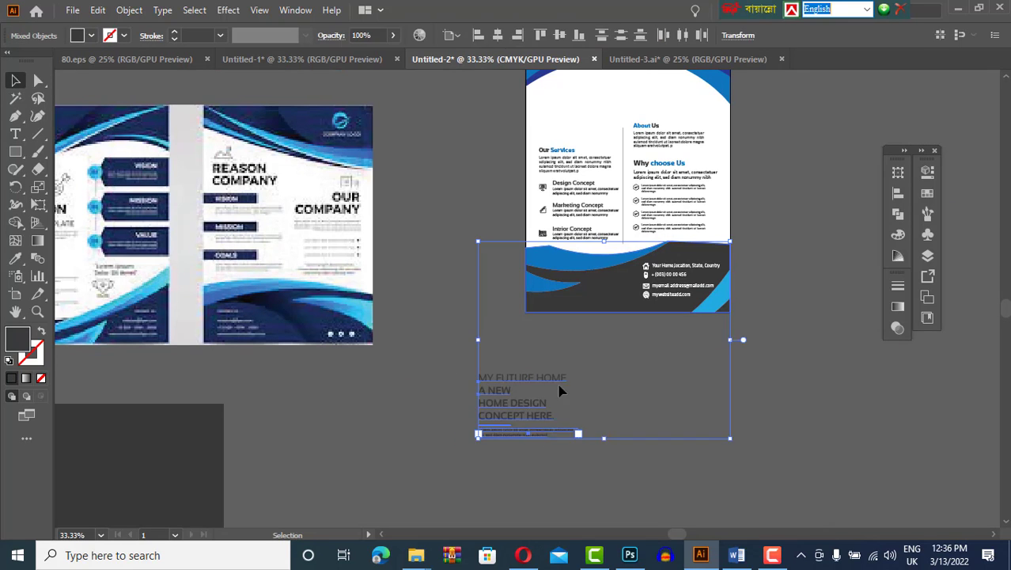
key("ctrl+1")
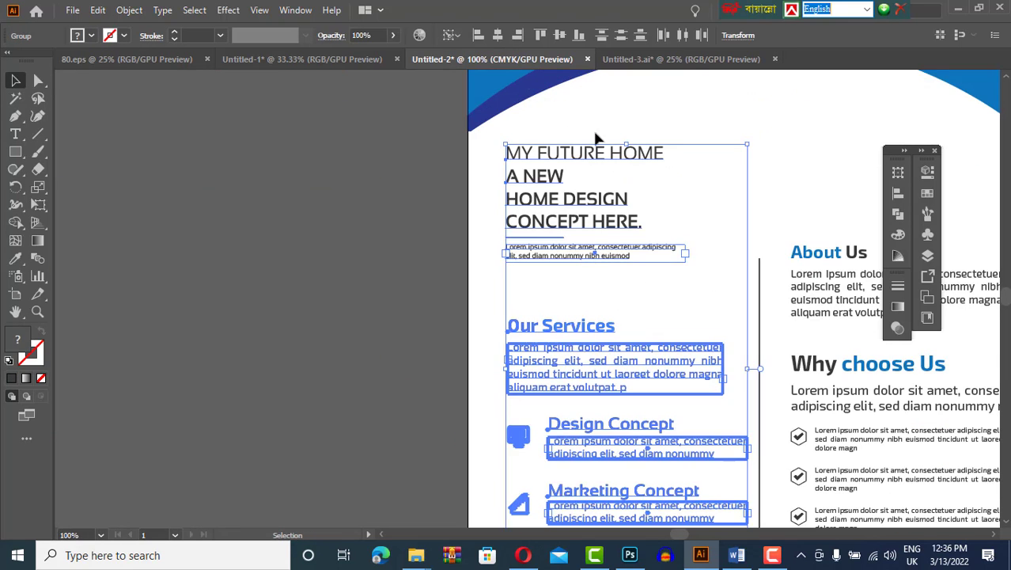
left_click(566, 262)
triple_click(580, 224)
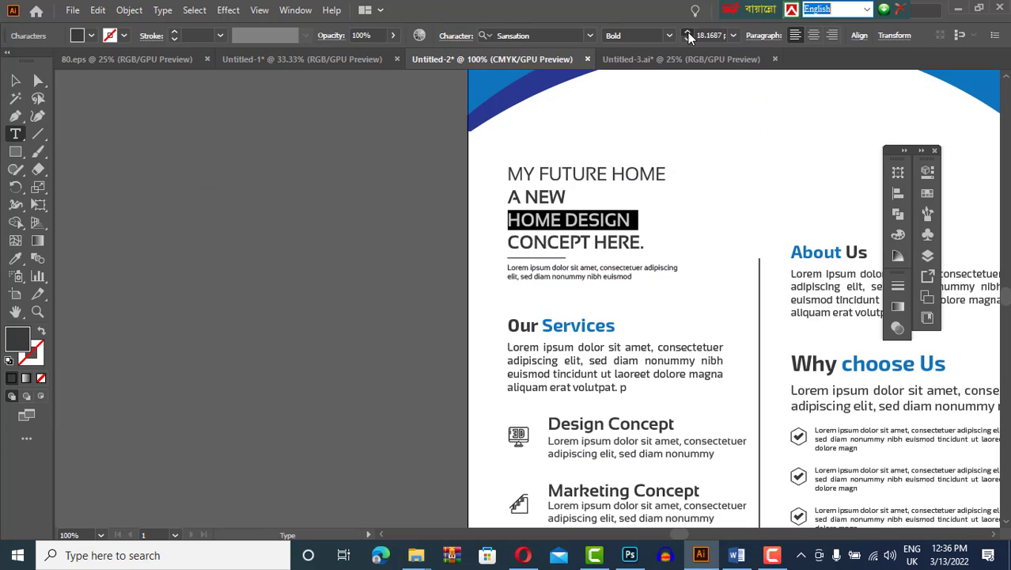
left_click(687, 33)
key("Escape")
- Nudge the small Lorem paragraph down, then undo the recent edits
left_click_drag(546, 242, 548, 252)
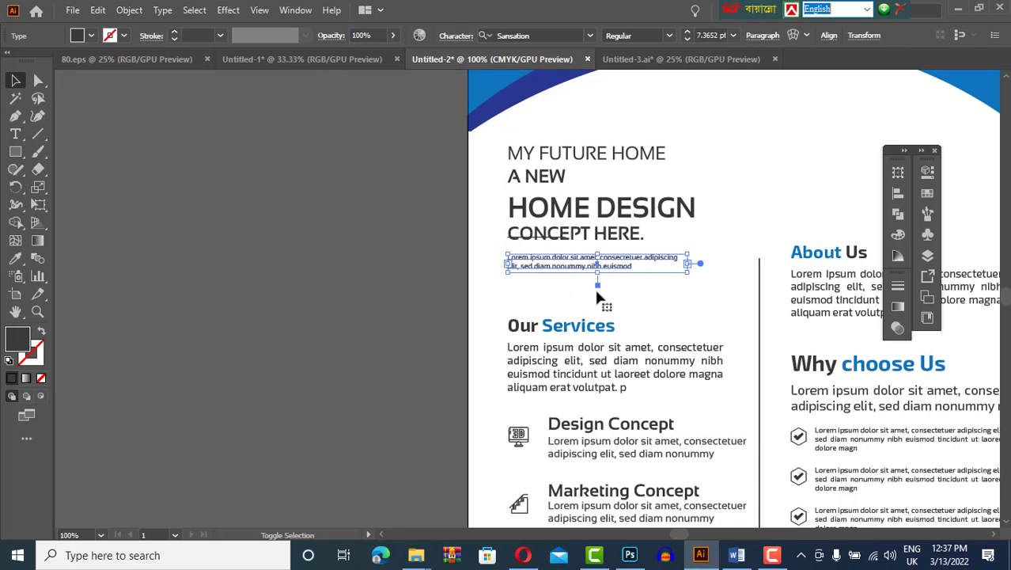
left_click(597, 293)
scroll(554, 230, "up", 2)
key("Return")
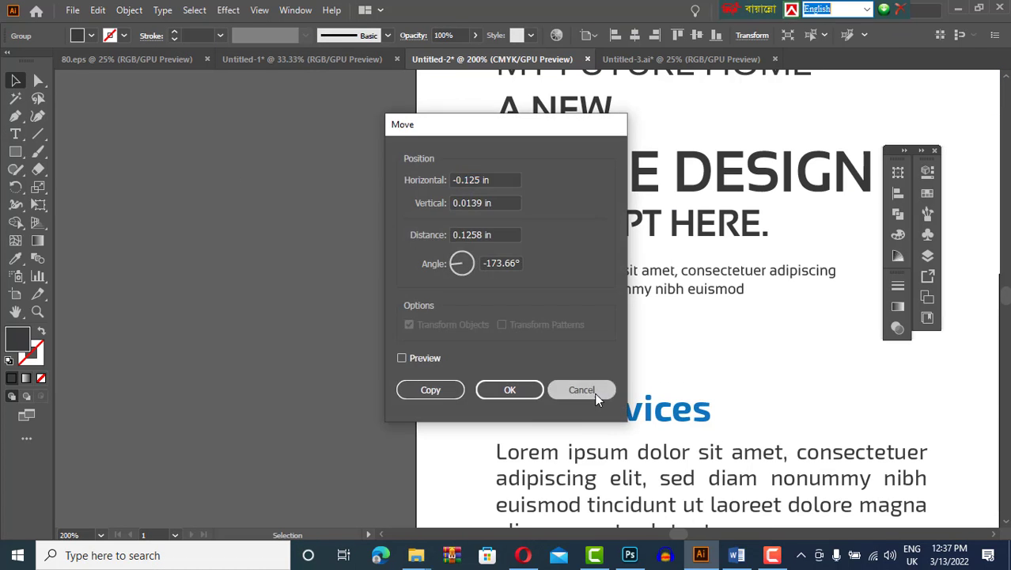
left_click(582, 388)
key("ctrl+z")
key("ctrl+z")
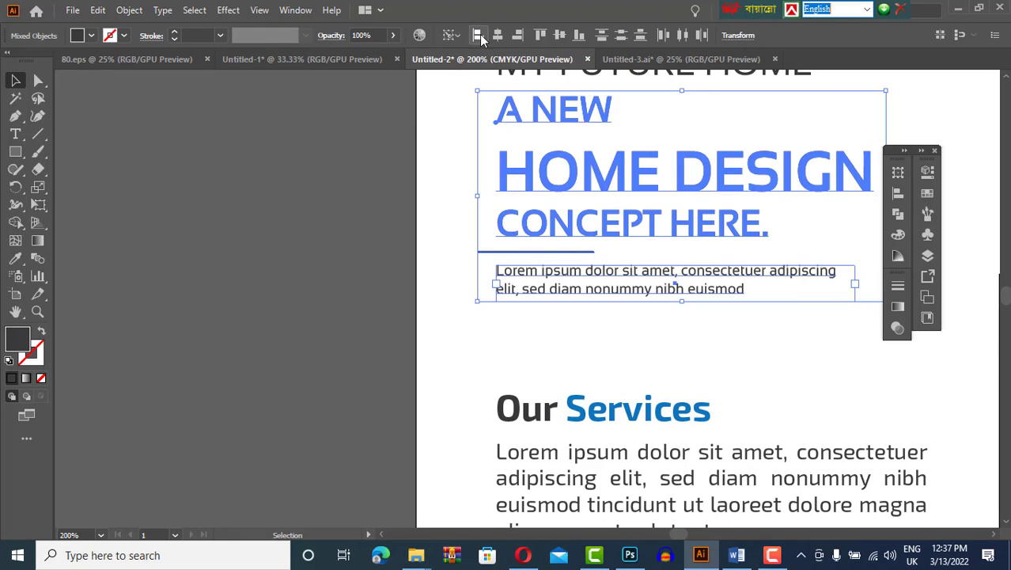
scroll(708, 301, "up", 2)
key("ctrl+z")
key("ctrl+z")
key("ctrl+z")
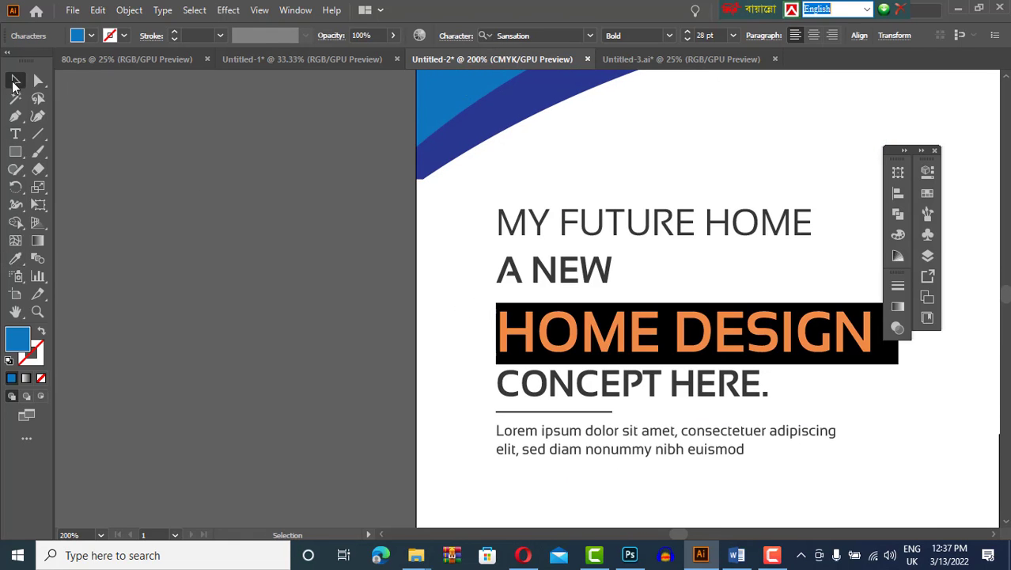
- Move MY FUTURE HOME off the flyer and remove the period after CONCEPT HERE
left_click(314, 271)
scroll(314, 271, "down", 2)
left_click(506, 246)
left_click_drag(506, 246, 214, 275)
left_click(210, 326)
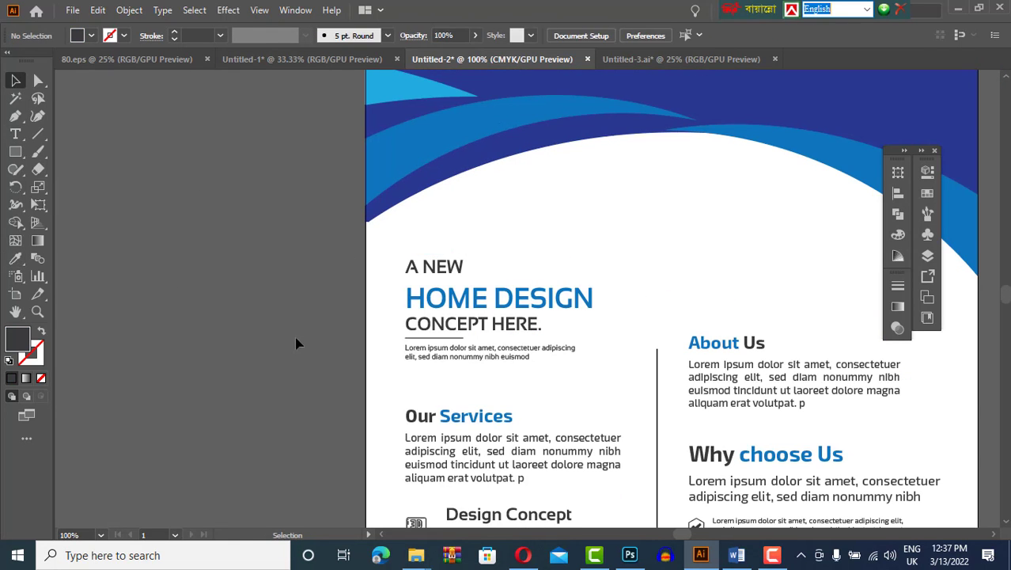
key("ctrl+z")
key("ctrl+z")
key("ctrl+z")
key("ctrl+z")
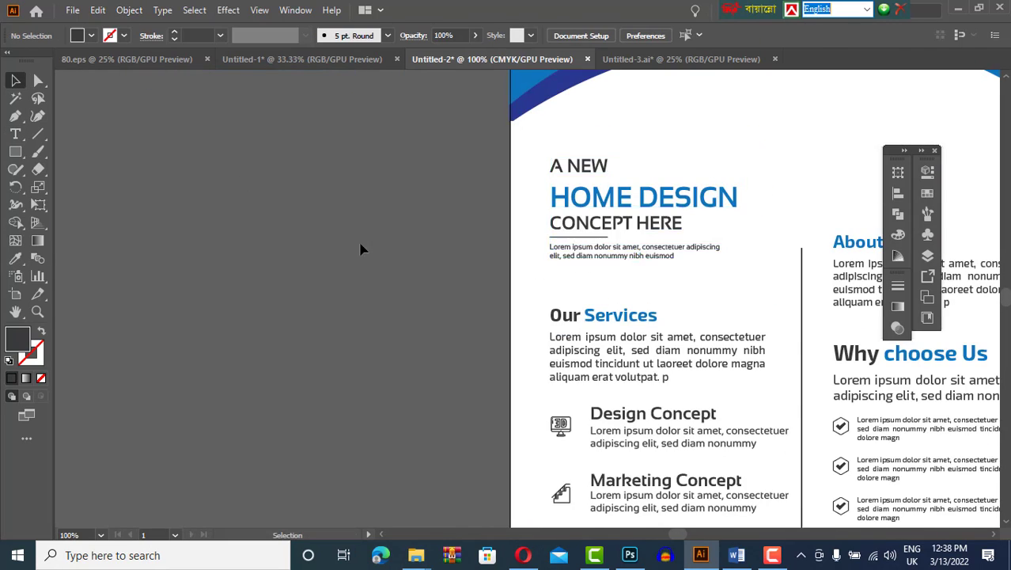
- Group the flyer's text objects and nudge the group upward
key("ctrl+minus")
left_click_drag(718, 361, 719, 361)
left_click(129, 10)
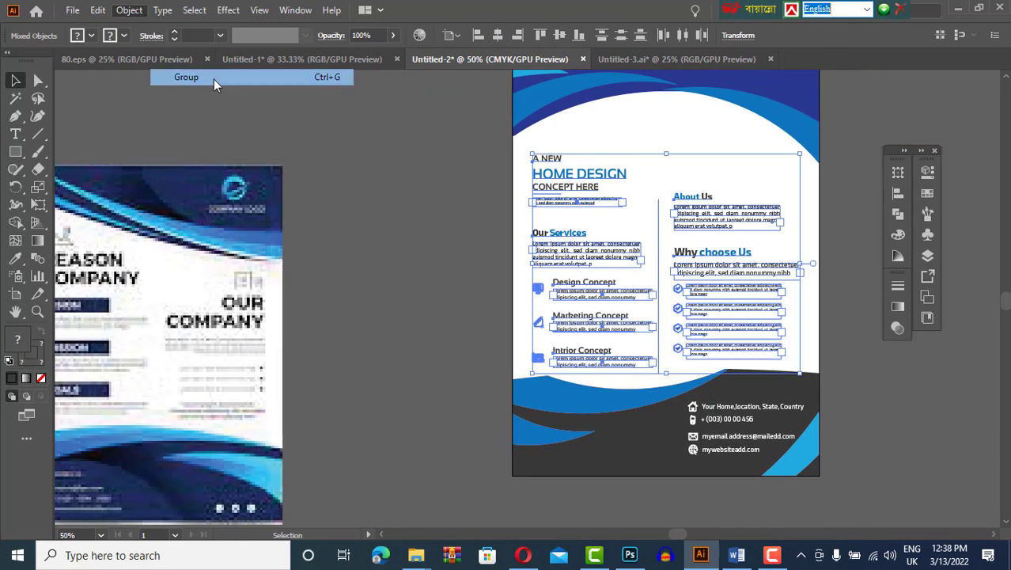
left_click(214, 76)
key("shift+Up")
key("shift+Up")
key("shift+Up")
key("shift+Down")
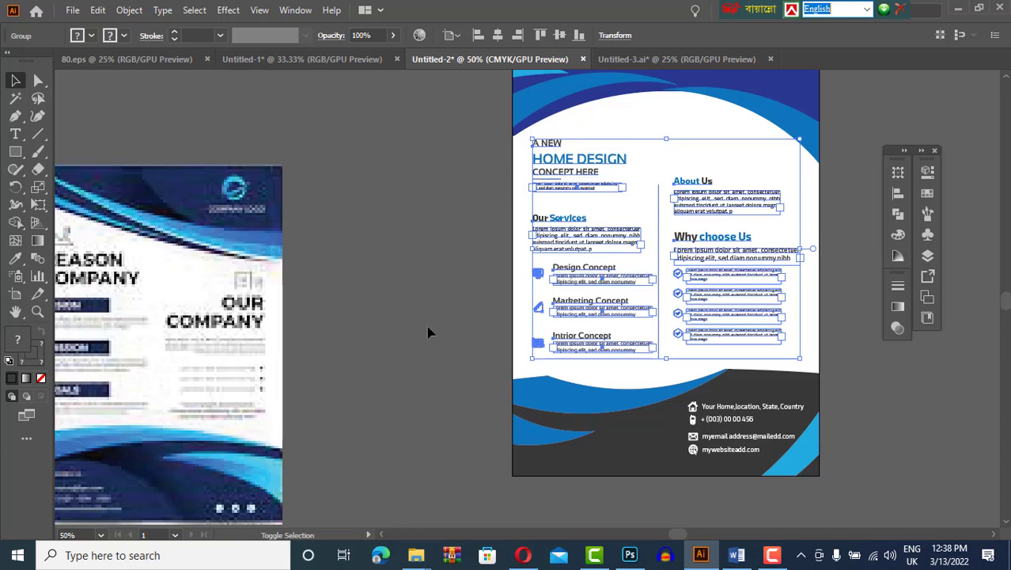
- Draw a circle on the pasteboard as the base of the logo
left_click(432, 229)
scroll(432, 229, "right", 5)
left_click_drag(15, 151, 79, 187)
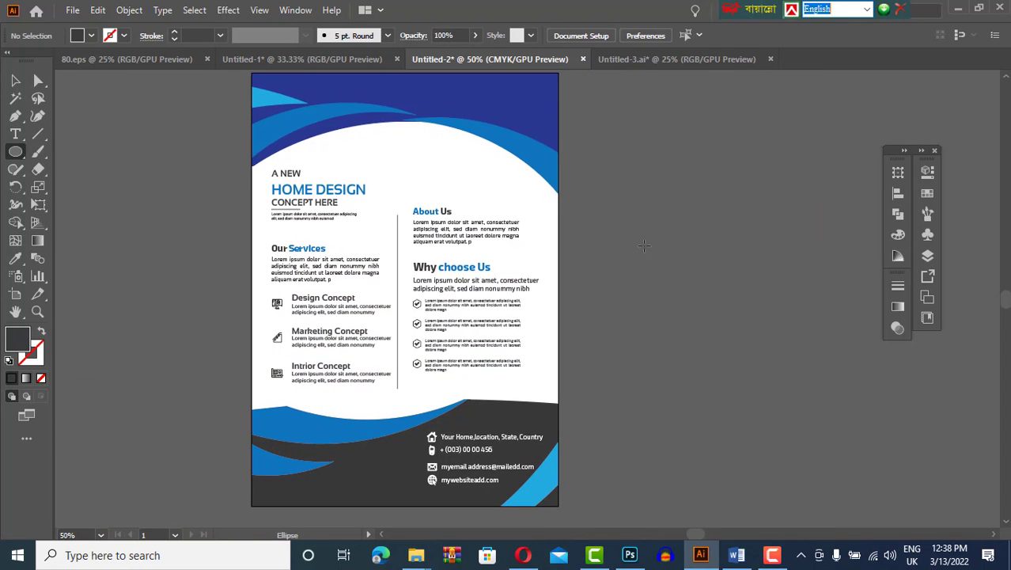
- Split the circle along a wavy line and fill its right part white
scroll(625, 299, "up", 3)
left_click_drag(614, 226, 727, 117)
key("v")
left_click(91, 35)
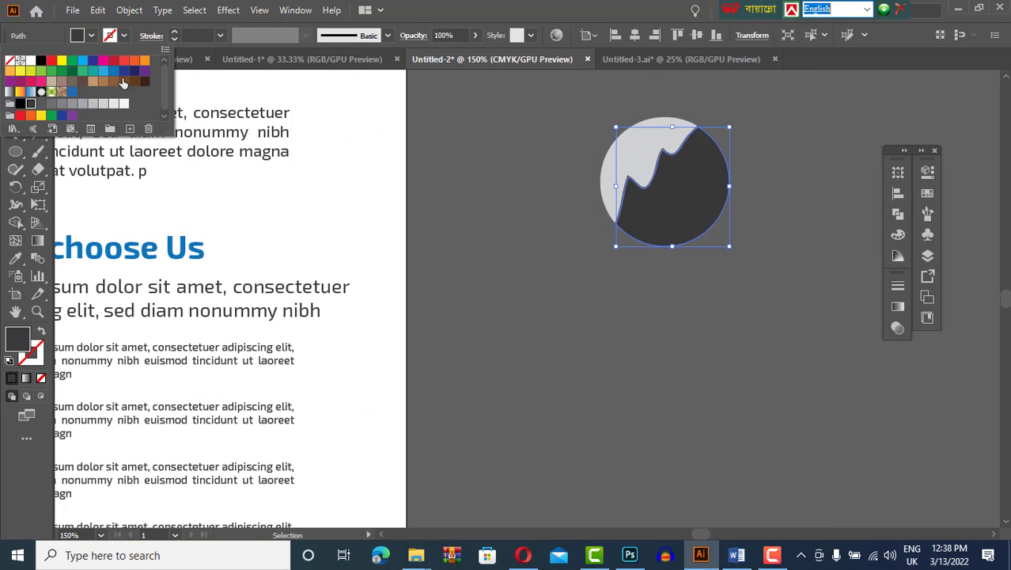
left_click(123, 82)
- Add COMPANY NAME and a smaller Tagline line beneath the circle
left_click(531, 299)
type("COMPANY NAME")
left_click(551, 372)
type("Tagline Gose To Here")
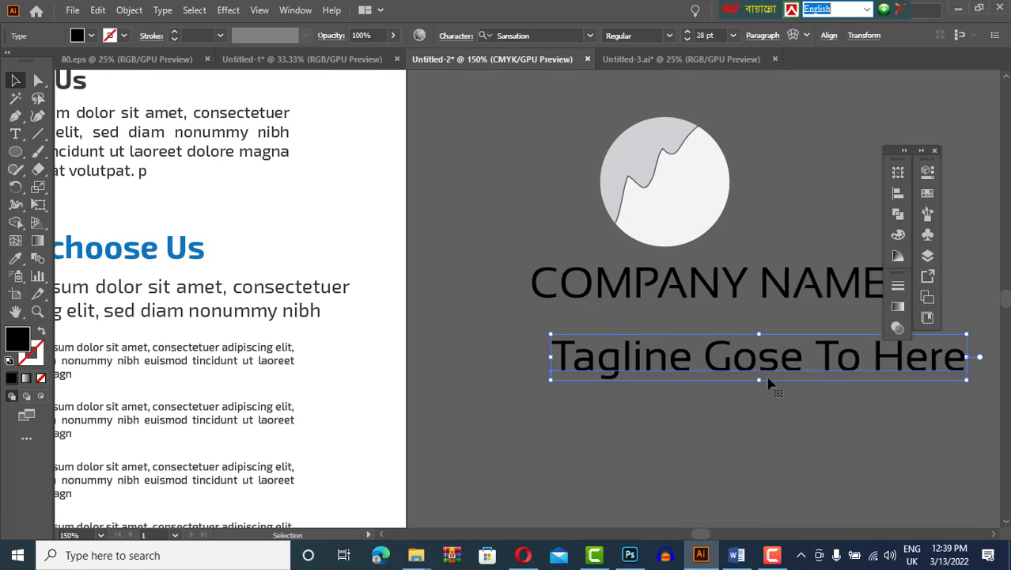
mouse_move(768, 384)
left_mouse_down()
mouse_move(687, 349)
mouse_move(522, 214)
left_mouse_up()
- Centre the circle, COMPANY NAME and tagline horizontally as one logo
left_click(671, 190)
left_click(897, 192)
left_click(751, 205)
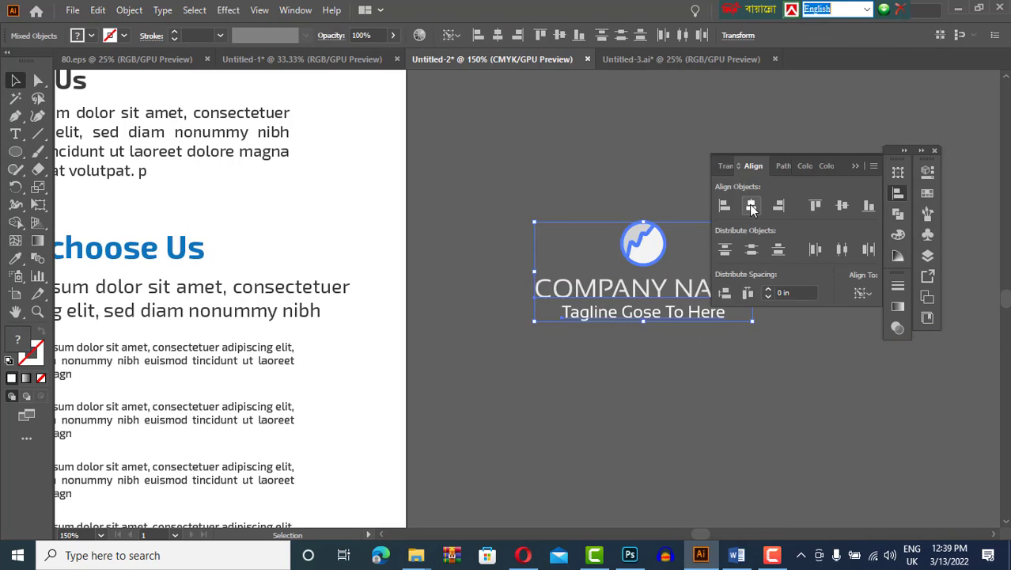
left_click(791, 371)
scroll(761, 192, "down", 3)
scroll(639, 163, "up", 1)
scroll(722, 203, "down", 2)
scroll(718, 322, "up", 2)
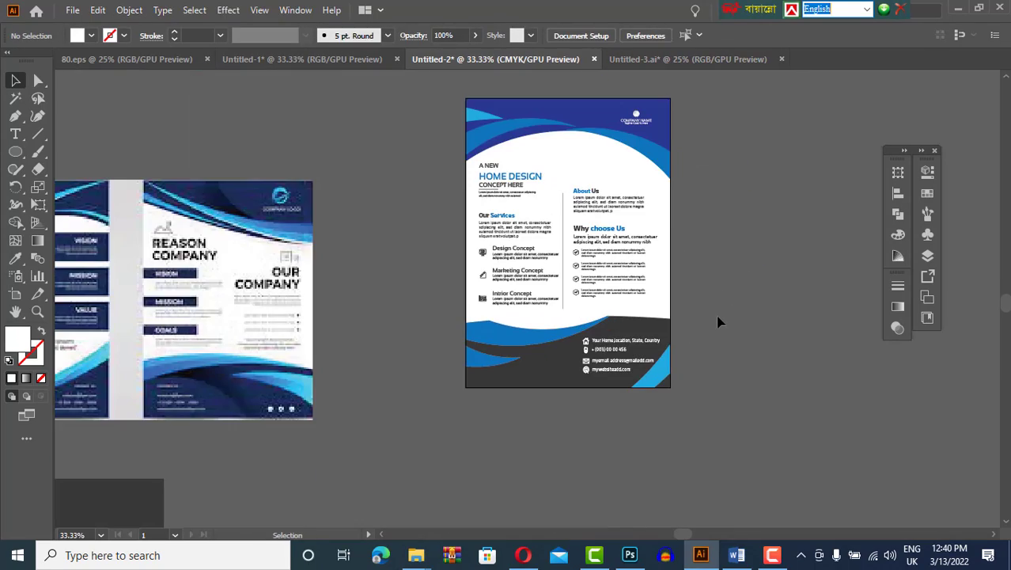
- Colour the QR code's corner squares blue
scroll(459, 166, "up", 3)
scroll(648, 316, "up", 3)
left_click(247, 261)
scroll(305, 261, "down", 3)
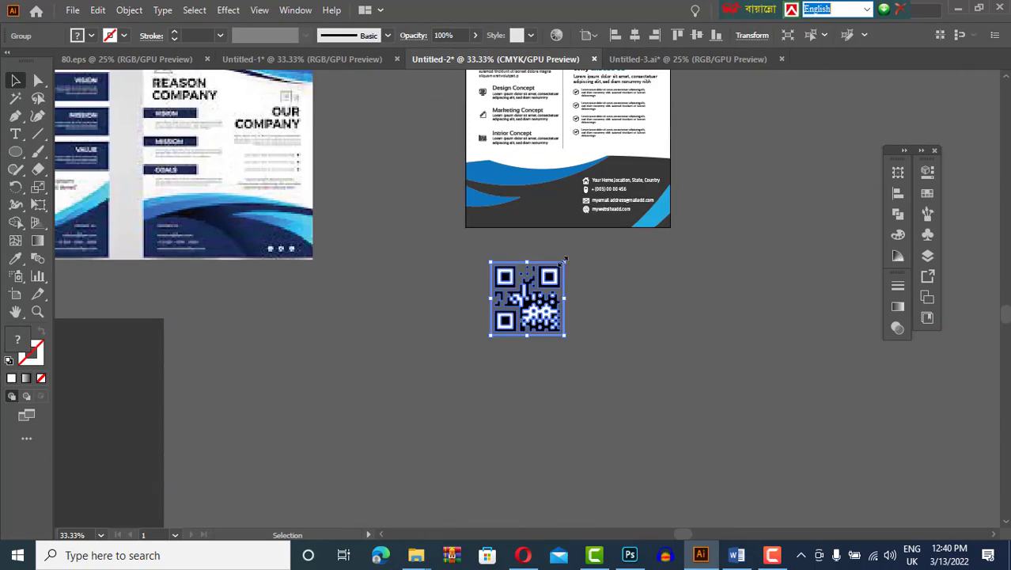
left_click(320, 212)
scroll(546, 312, "up", 2)
left_click(462, 231)
scroll(690, 251, "up", 2)
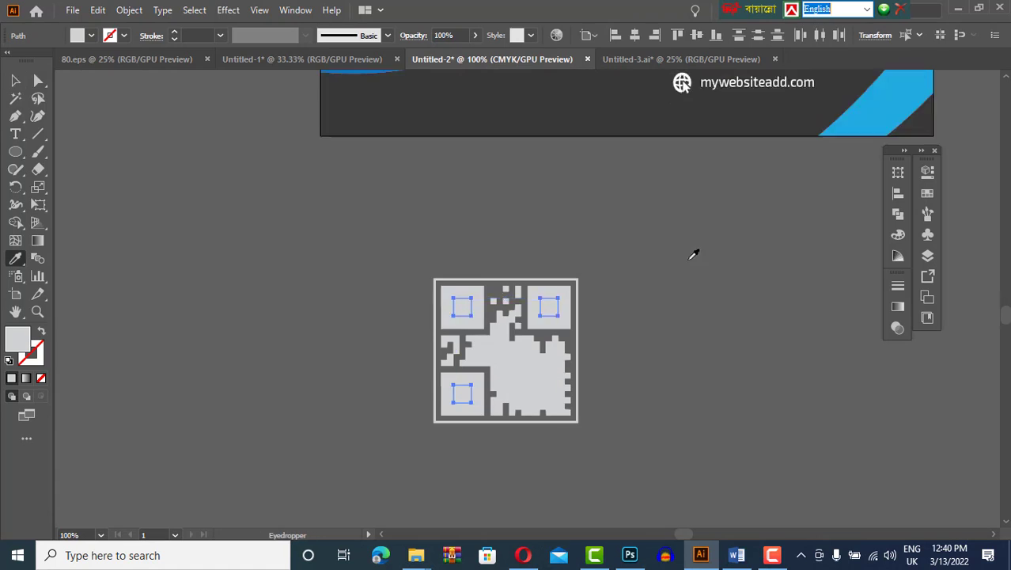
scroll(658, 373, "up", 2)
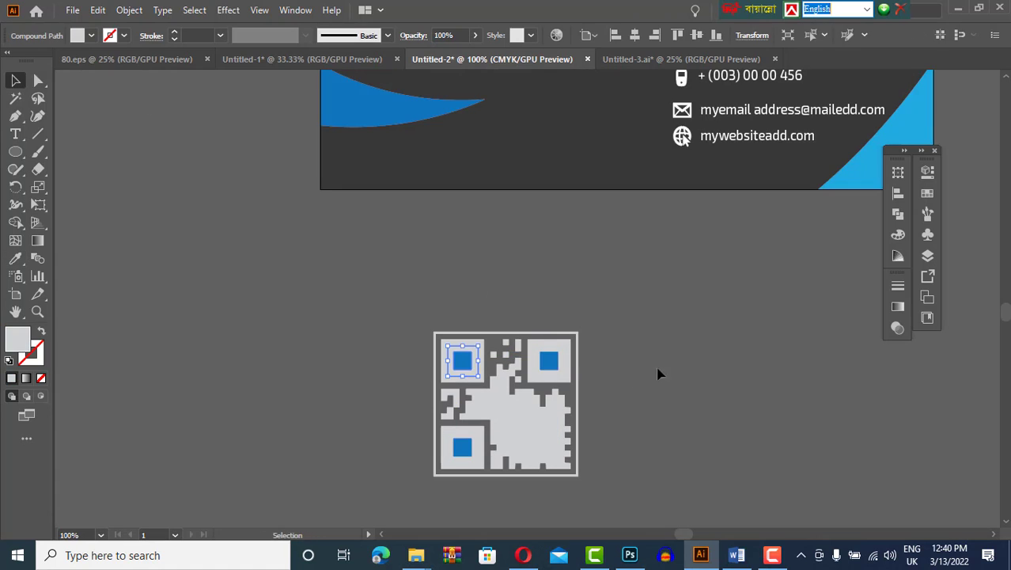
- Fill the central QR piece and another piece blue
left_click(556, 428)
left_click(495, 398)
scroll(491, 404, "up", 3)
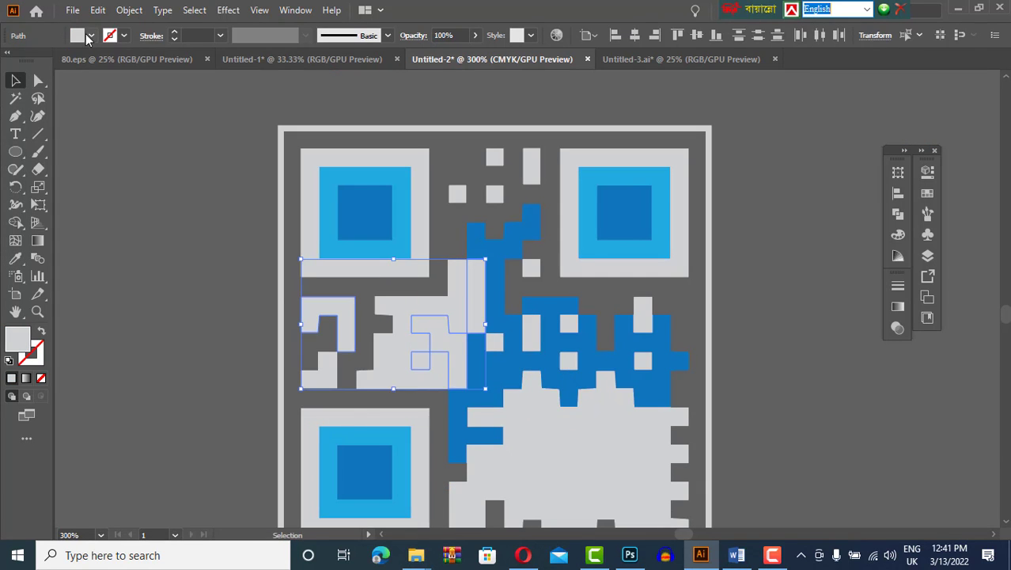
scroll(629, 339, "down", 5)
left_click(550, 300)
- Add a blue square behind the QR code, sized to frame it
key("ctrl+shift+a")
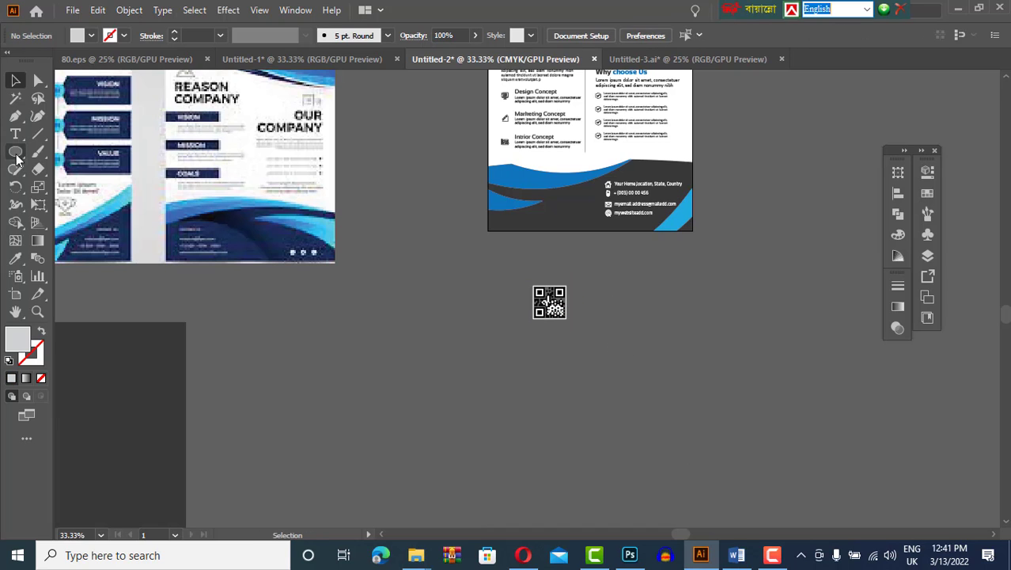
left_click(91, 34)
left_click_drag(472, 361, 556, 314)
left_click(48, 79)
key("ctrl+shift+bracketleft")
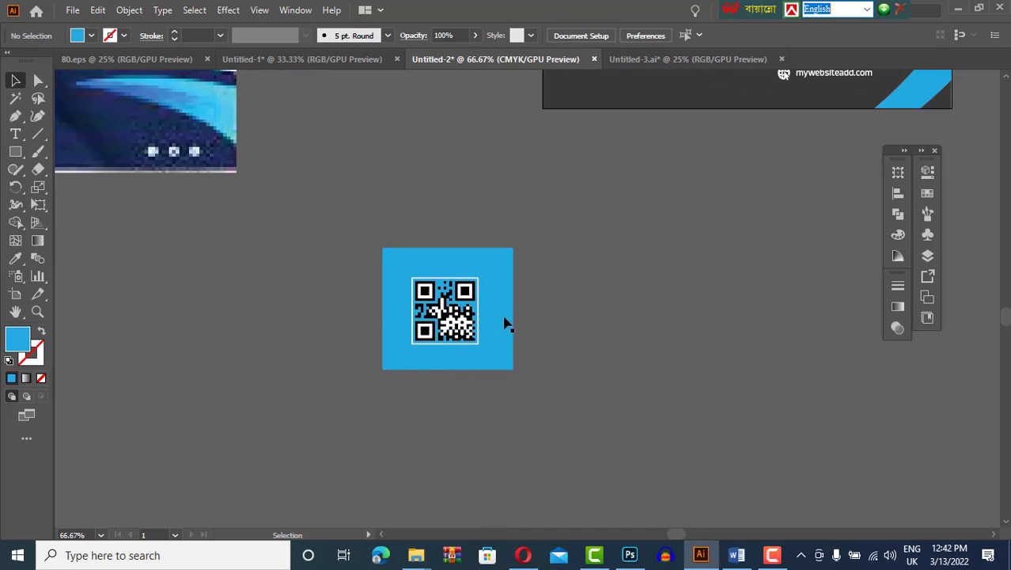
scroll(504, 323, "up", 5)
left_click_drag(462, 375, 467, 154)
- Place the blue-framed QR code in the flyer's bottom-left corner
left_click(129, 10)
left_click(180, 77)
scroll(557, 299, "down", 4)
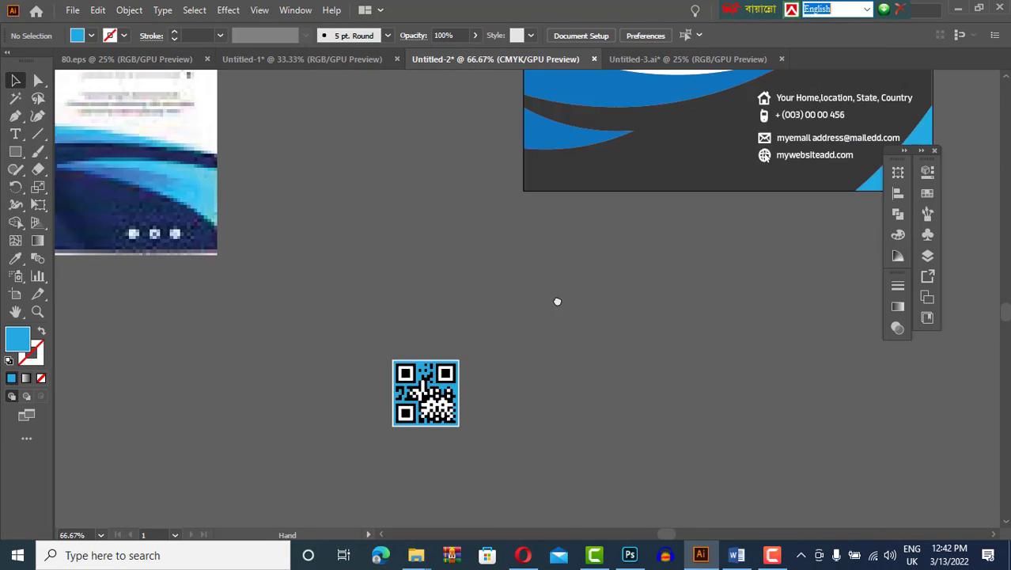
left_click_drag(426, 445, 639, 193)
left_click_drag(447, 434, 593, 202)
scroll(442, 390, "up", 3)
scroll(762, 384, "down", 2)
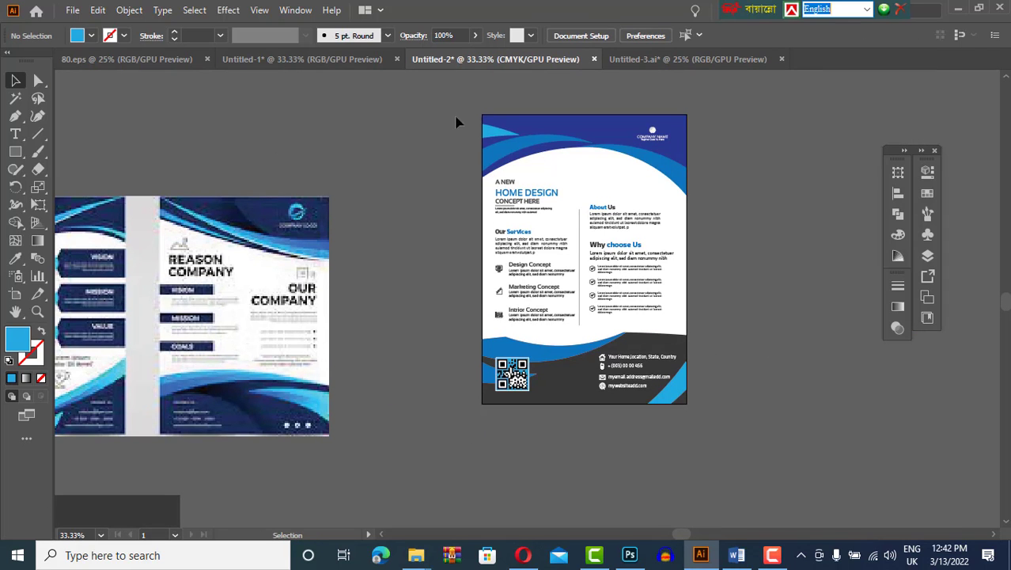
- Move the dark rectangle onto the flyer, align it to the flyer, and fill it white
left_click(506, 158)
left_click(437, 185)
scroll(328, 244, "down", 1)
left_click_drag(230, 467, 621, 279)
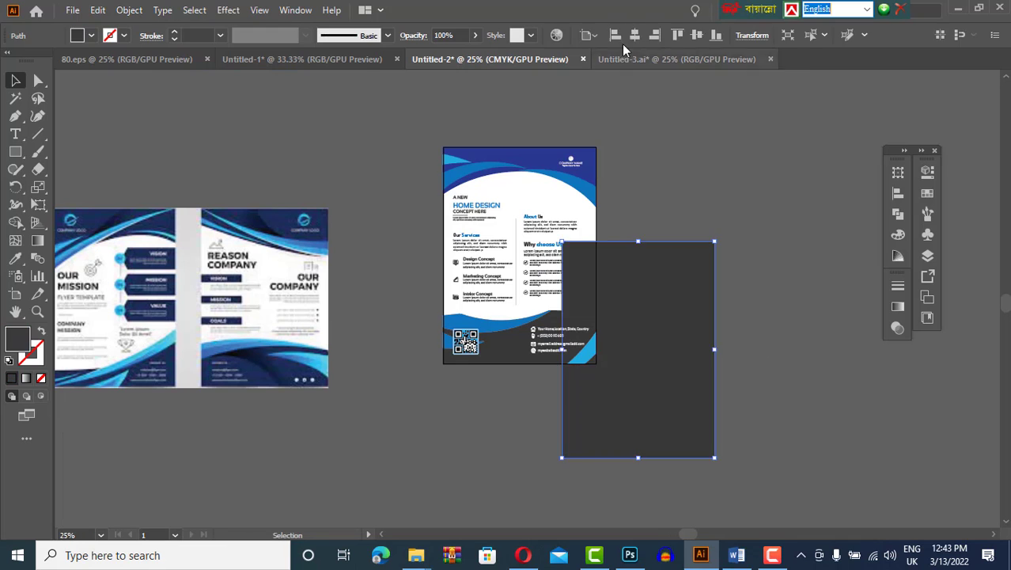
left_click(635, 35)
left_click(696, 35)
left_click(514, 253)
left_click(91, 35)
left_click(17, 65)
- Select the word Design in the Design Concept heading
scroll(674, 277, "up", 1)
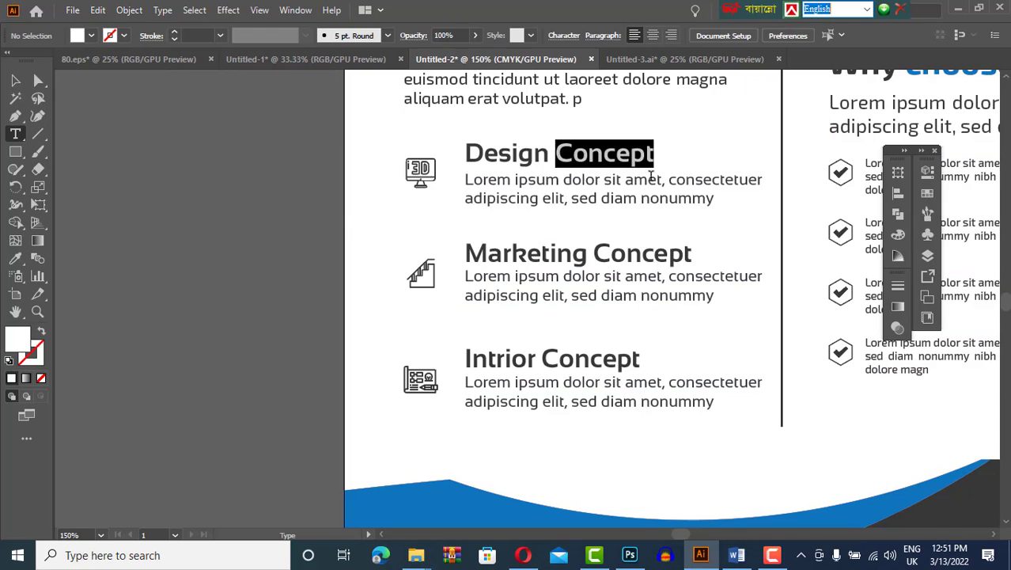
left_click_drag(549, 153, 465, 153)
left_click(16, 259)
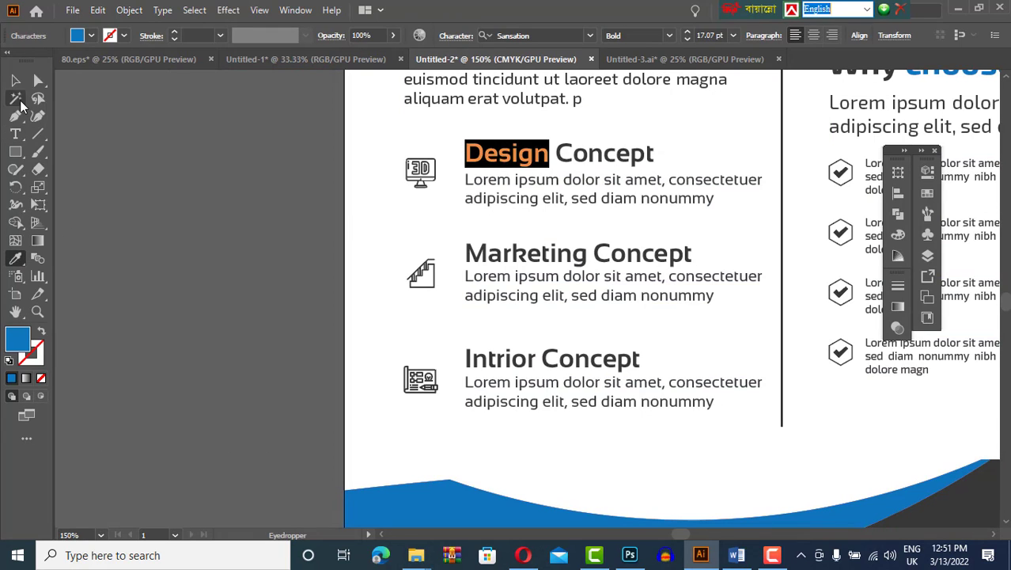
- Colour Design and Intrior with the blue sampled from Services
left_click(15, 80)
left_click(894, 501)
key("ctrl+minus")
key("ctrl+minus")
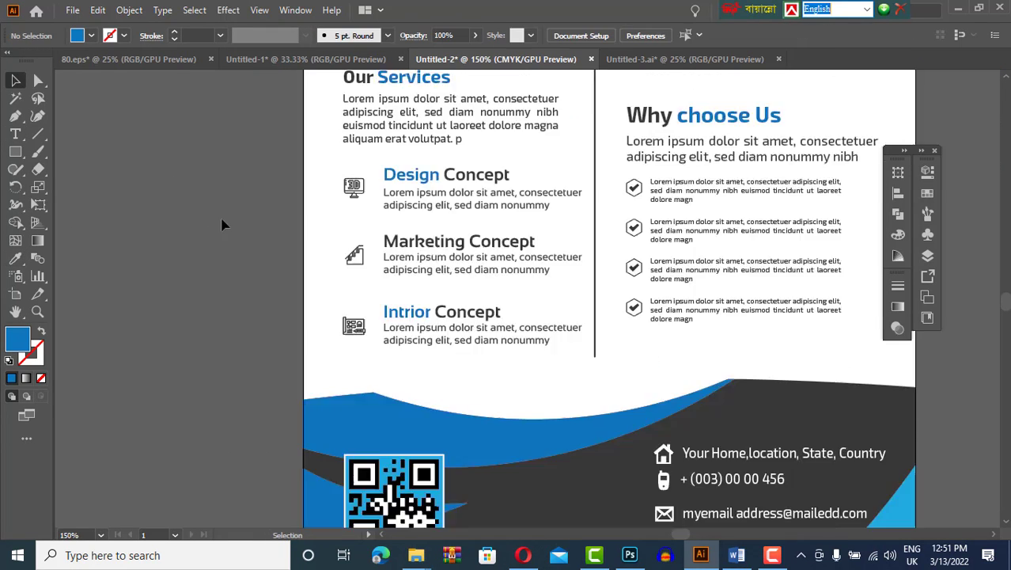
left_click(743, 304)
key("ctrl+minus")
key("ctrl+minus")
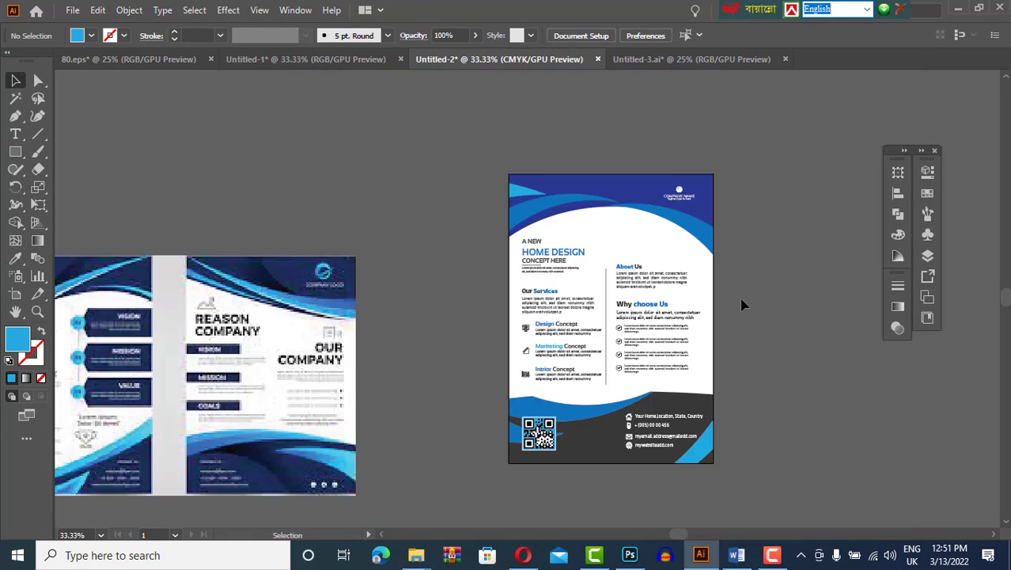
- Copy the entire flyer and switch to the 80.eps document
key("ctrl+a")
key("ctrl+c")
key("ctrl+Tab")
key("ctrl+Tab")
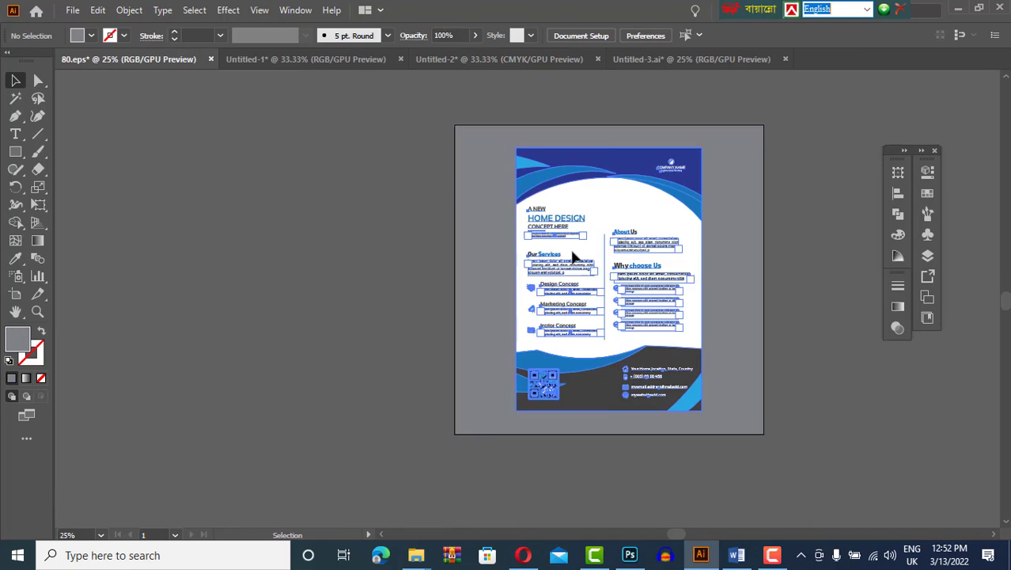